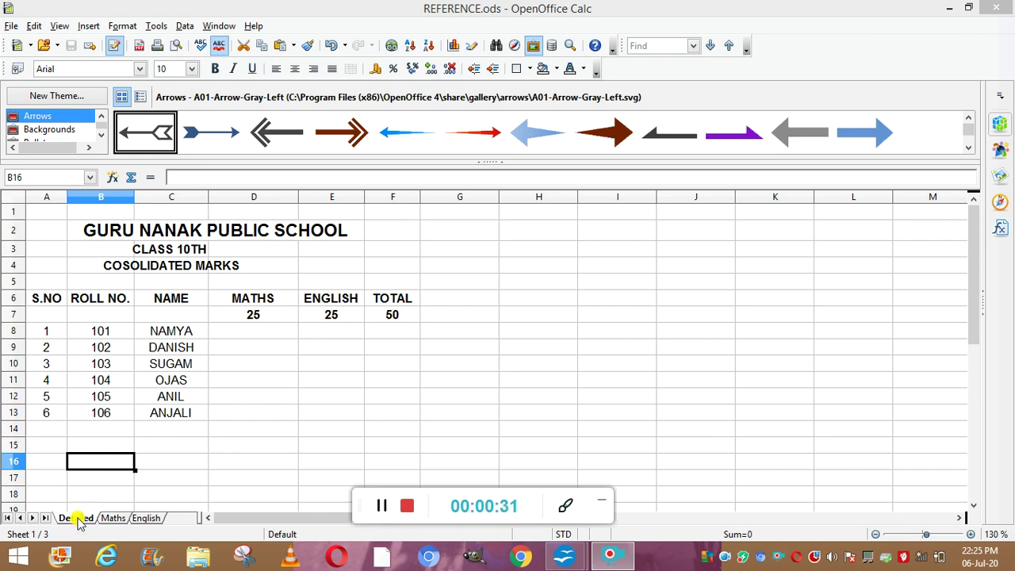
Step: Review the Maths and English sheets, then copy the Maths sheet's total marks in G10:G15
left_click(116, 519)
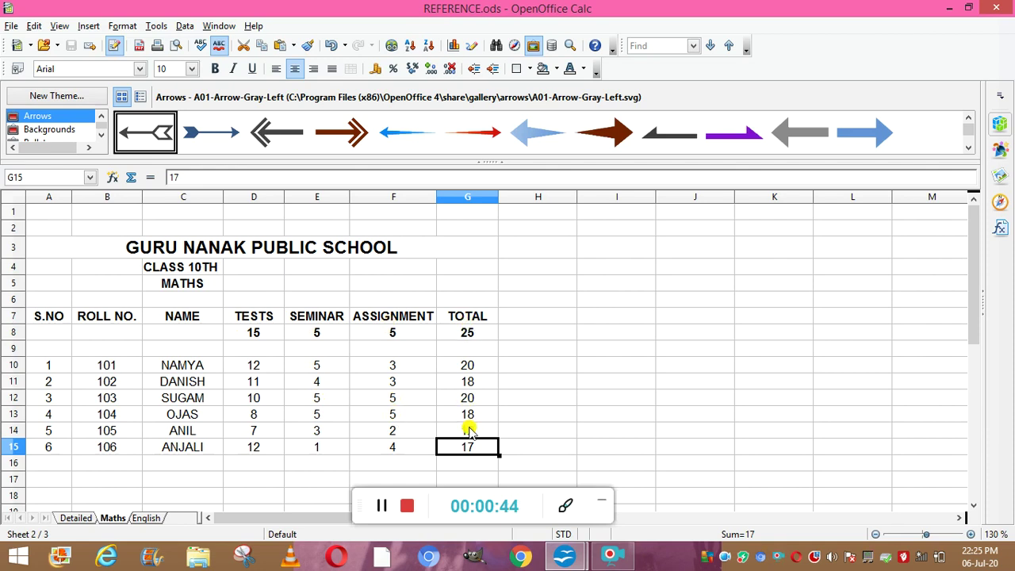
left_click(141, 517)
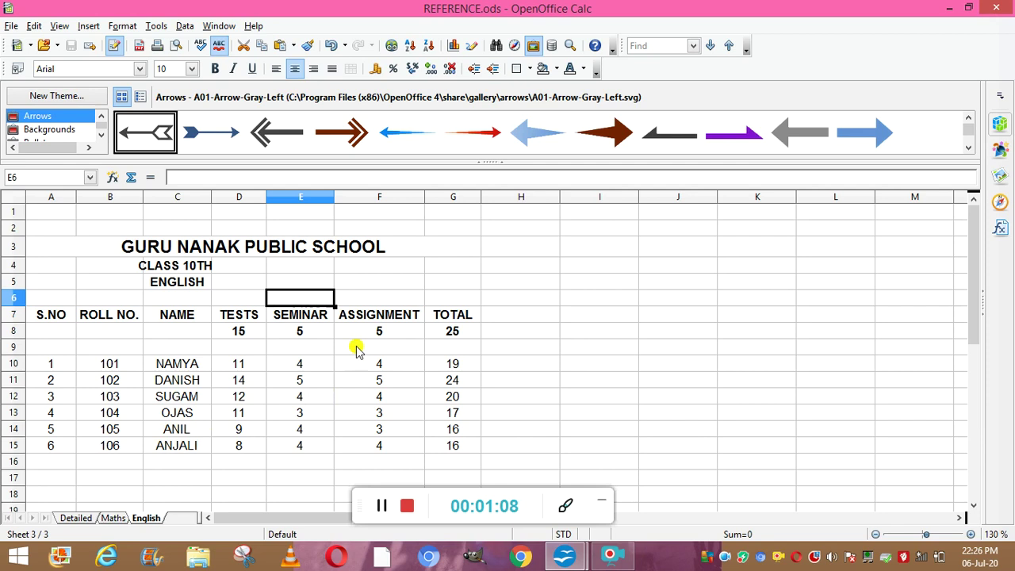
left_click(113, 520)
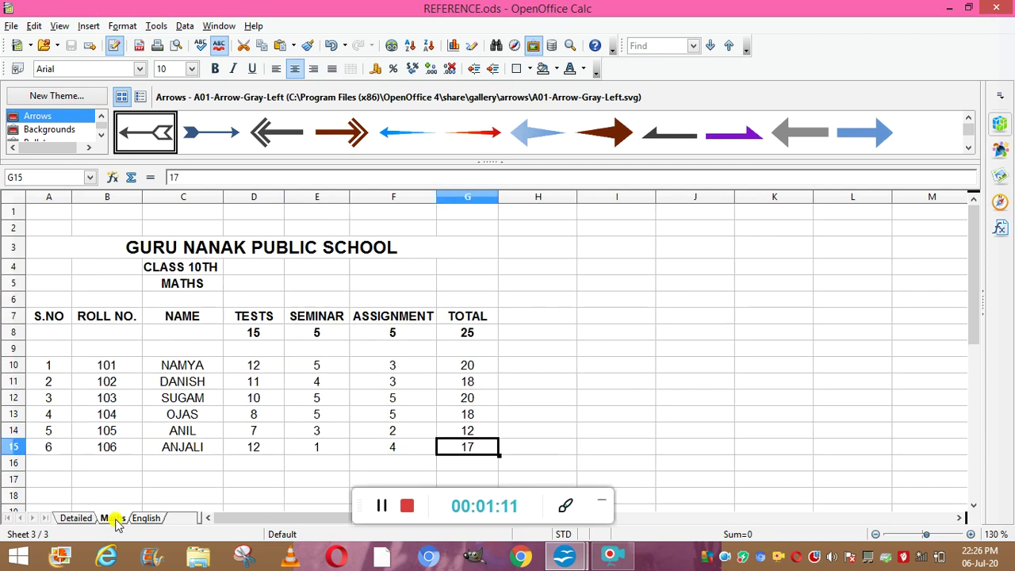
left_click(461, 367)
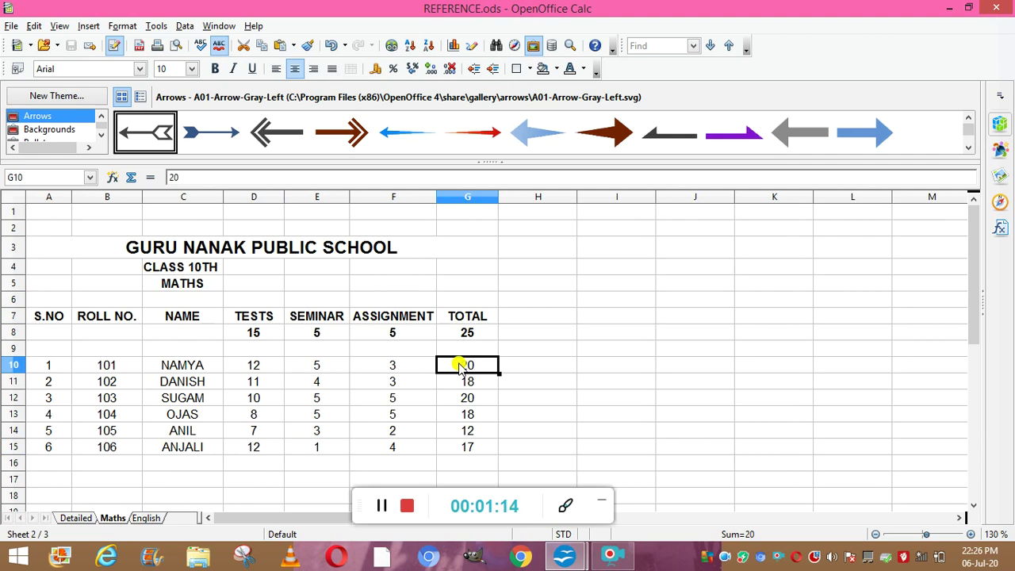
key("shift+Down")
key("shift+Down")
key("shift+Down")
key("shift+Down")
key("shift+Down")
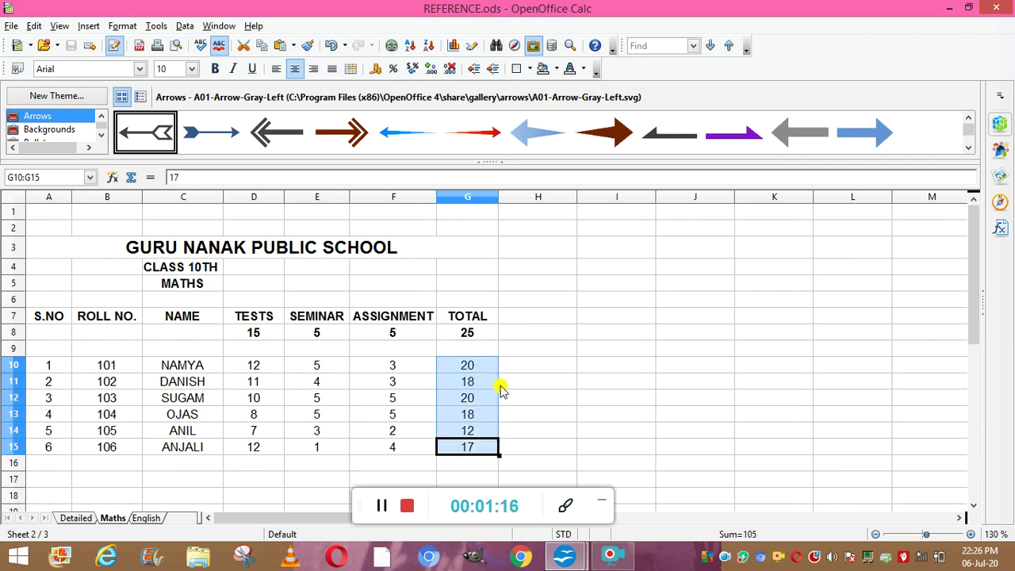
right_click(481, 385)
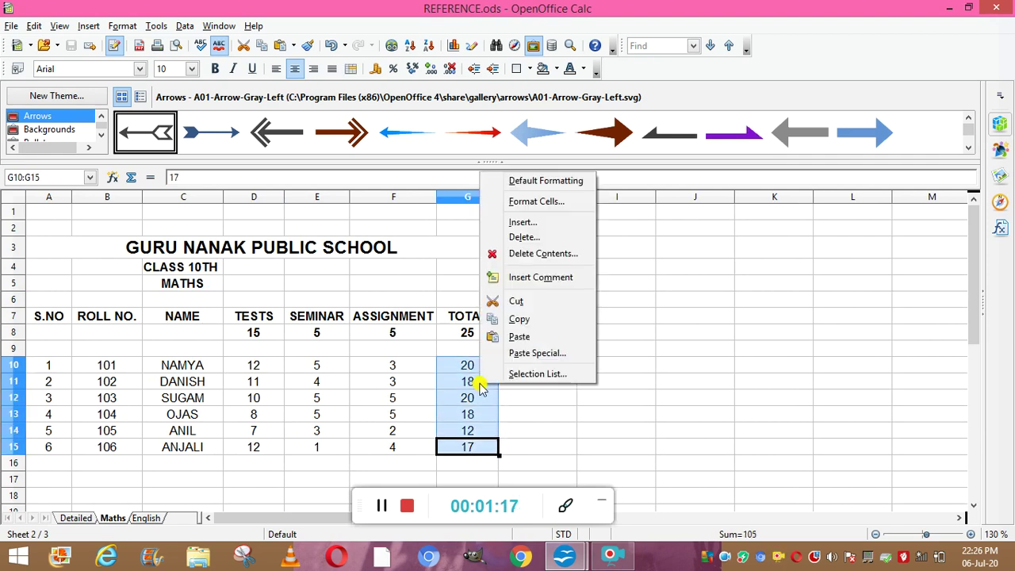
left_click(531, 318)
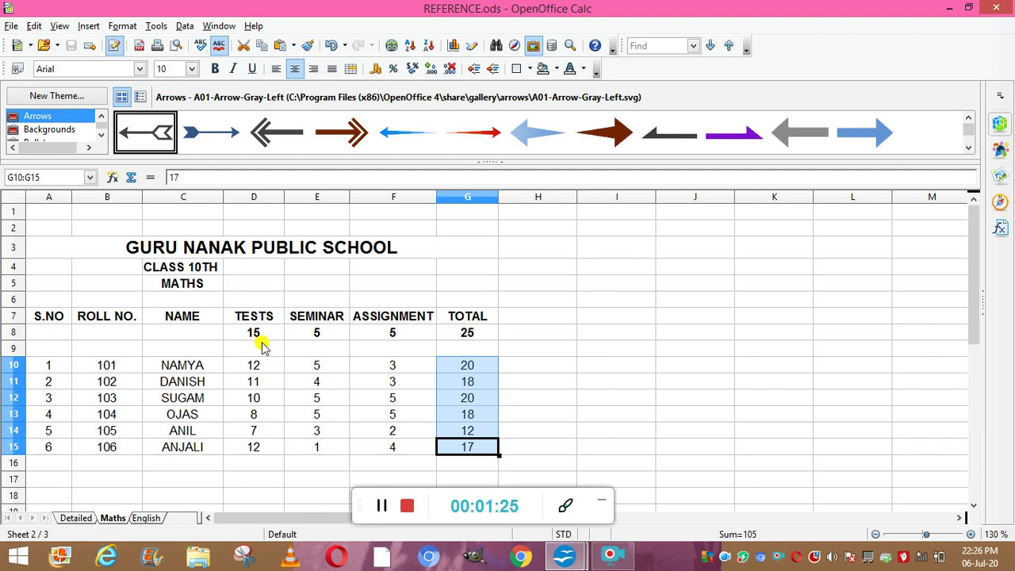
Step: Paste the copied Maths totals as links into the Detailed sheet's MATHS column, starting at D8, using Paste Special with Link enabled
left_click(76, 517)
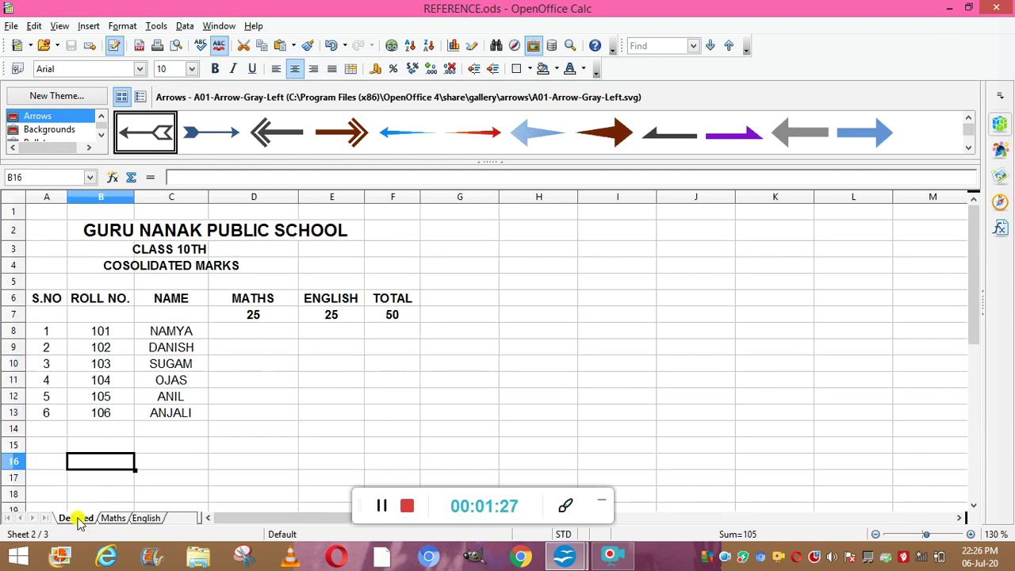
left_click(245, 336)
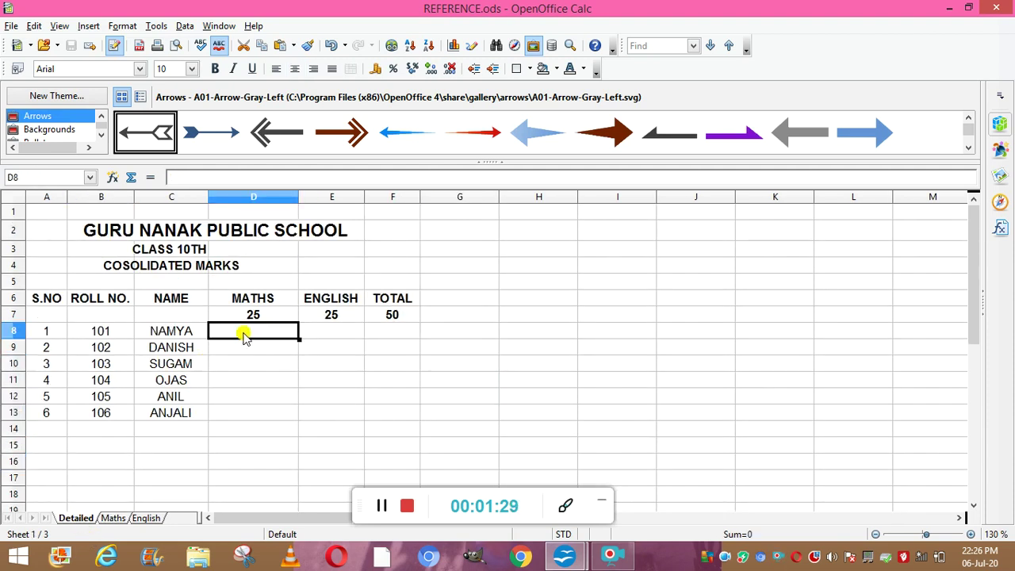
right_click(244, 336)
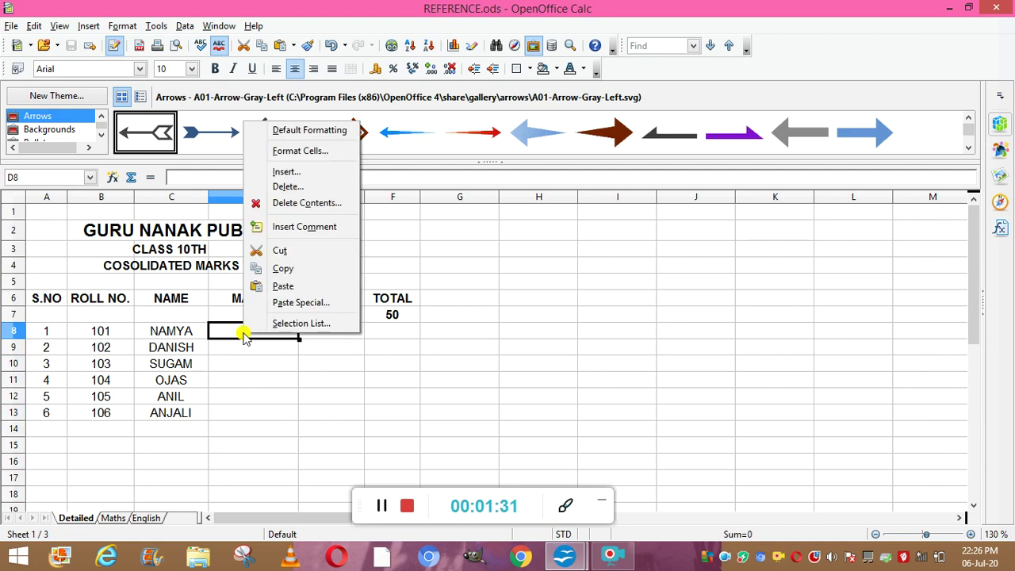
left_click(296, 311)
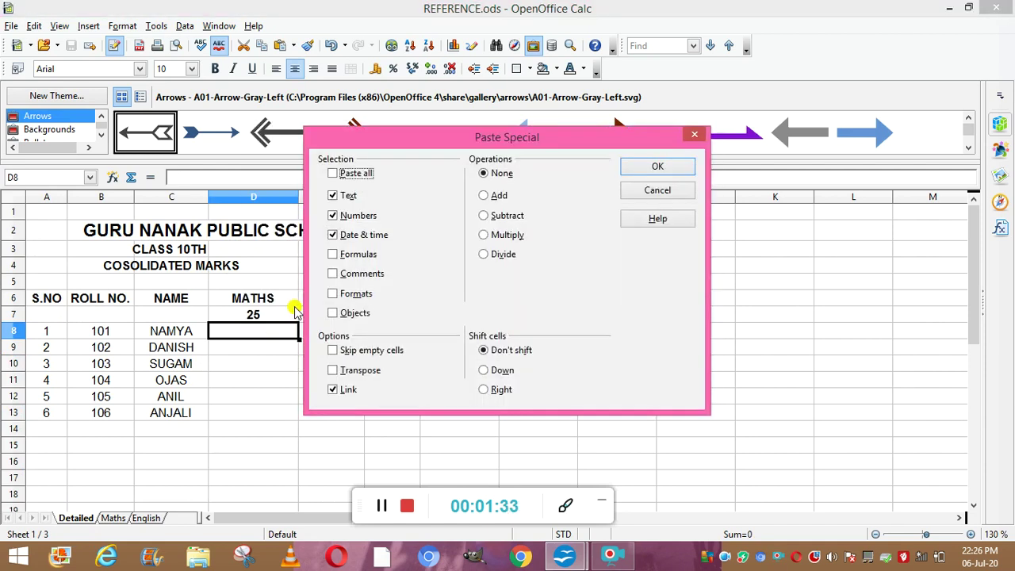
left_click(335, 390)
left_click(650, 166)
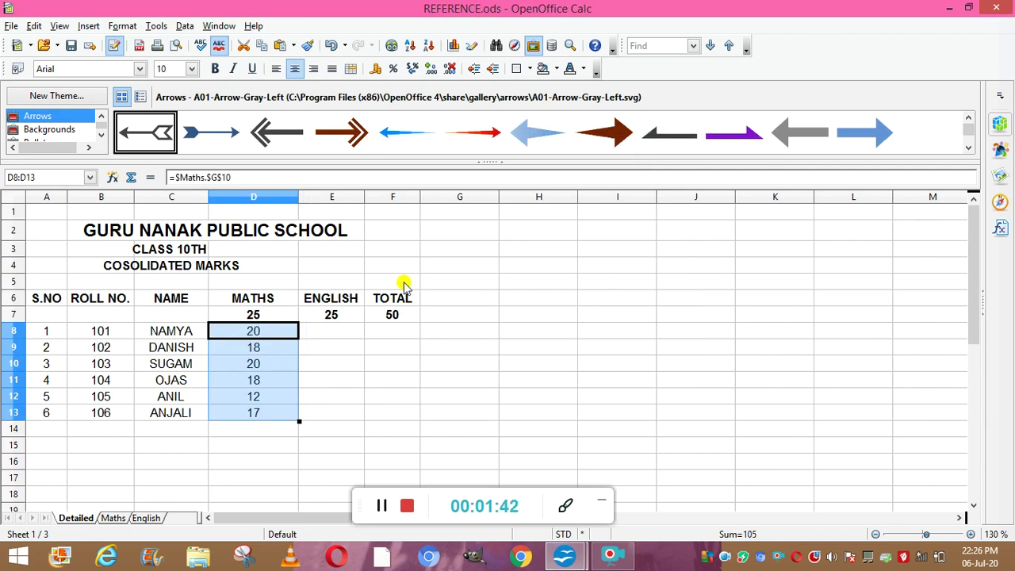
Step: Copy the English sheet's total marks in G10:G15
left_click(149, 518)
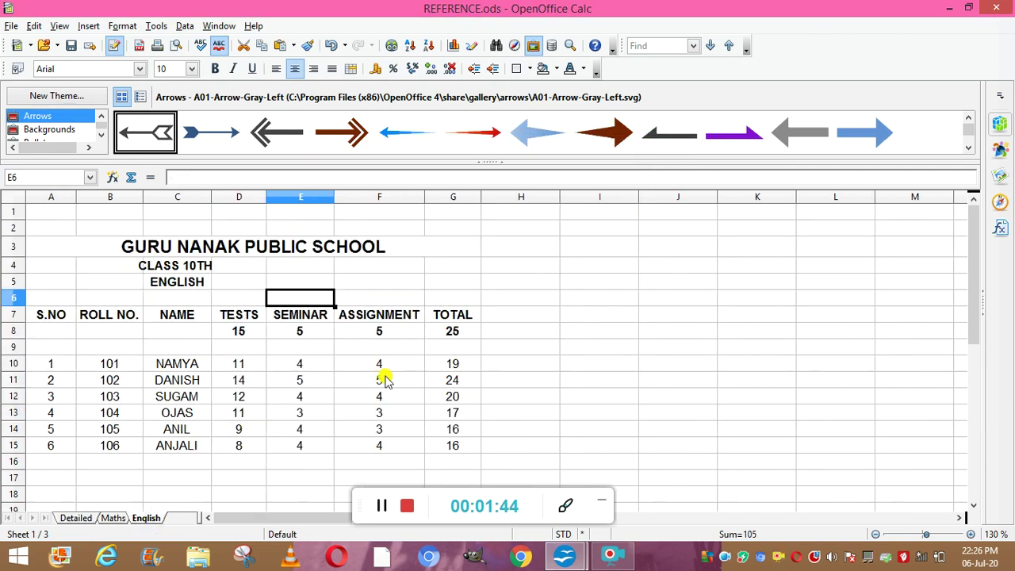
left_click(447, 361)
key("shift+Down")
key("shift+Down")
key("shift+Down")
key("shift+Down")
key("shift+Down")
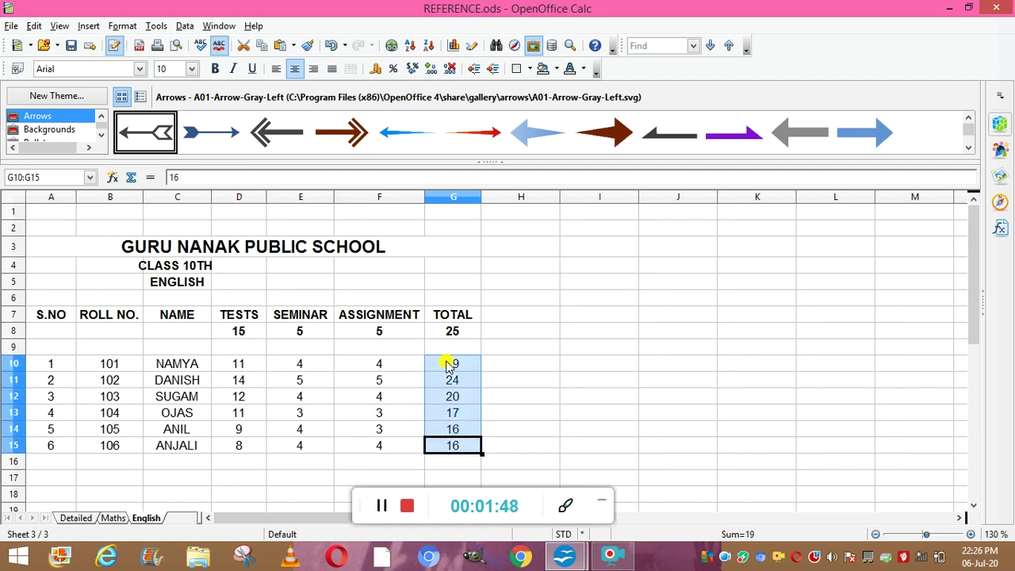
right_click(447, 364)
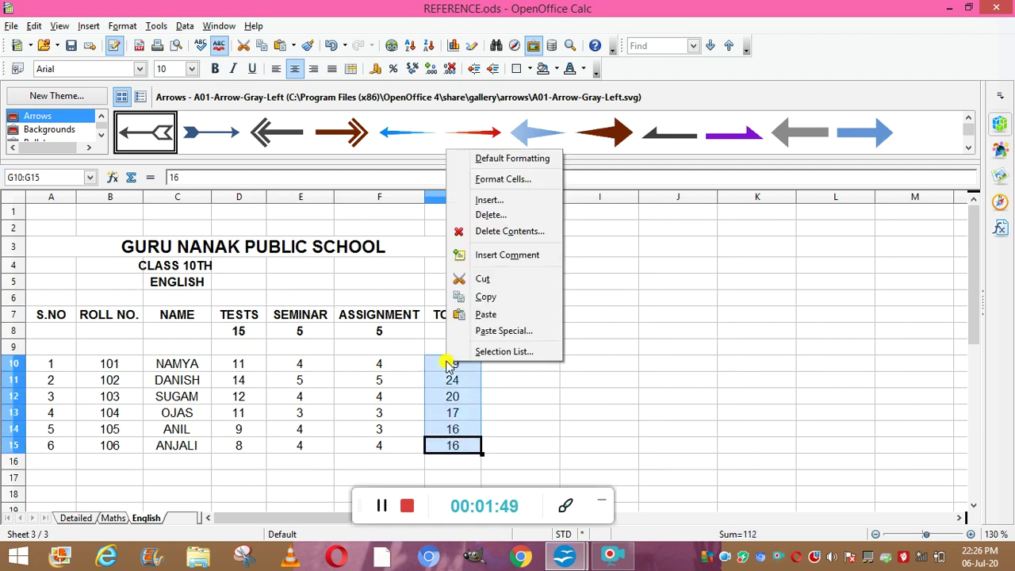
left_click(496, 296)
left_click(499, 299)
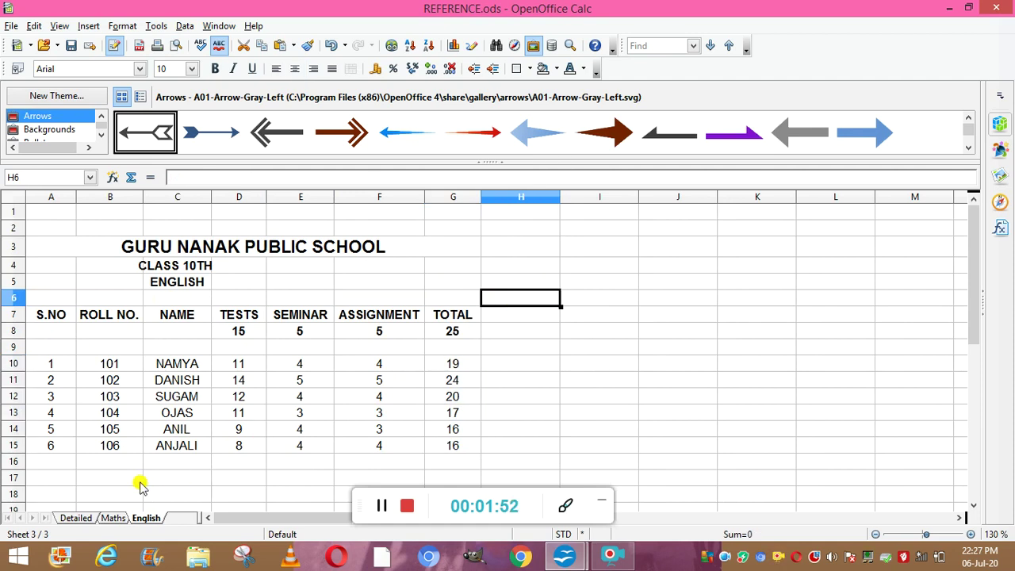
Step: Paste the copied English totals as links into the Detailed sheet's ENGLISH column, starting at E8, using Paste Special with Link enabled
left_click(72, 518)
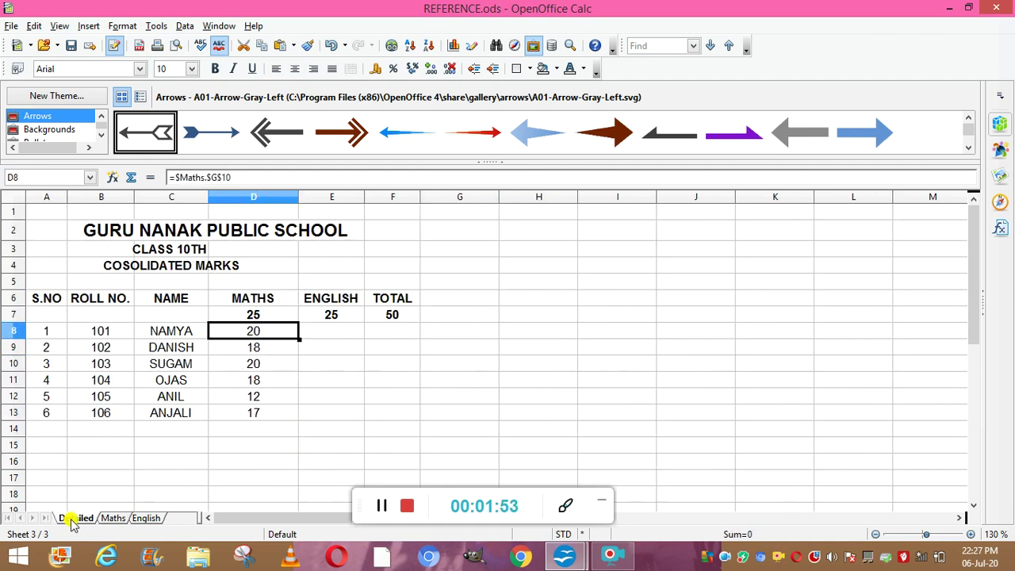
left_click(332, 328)
right_click(332, 329)
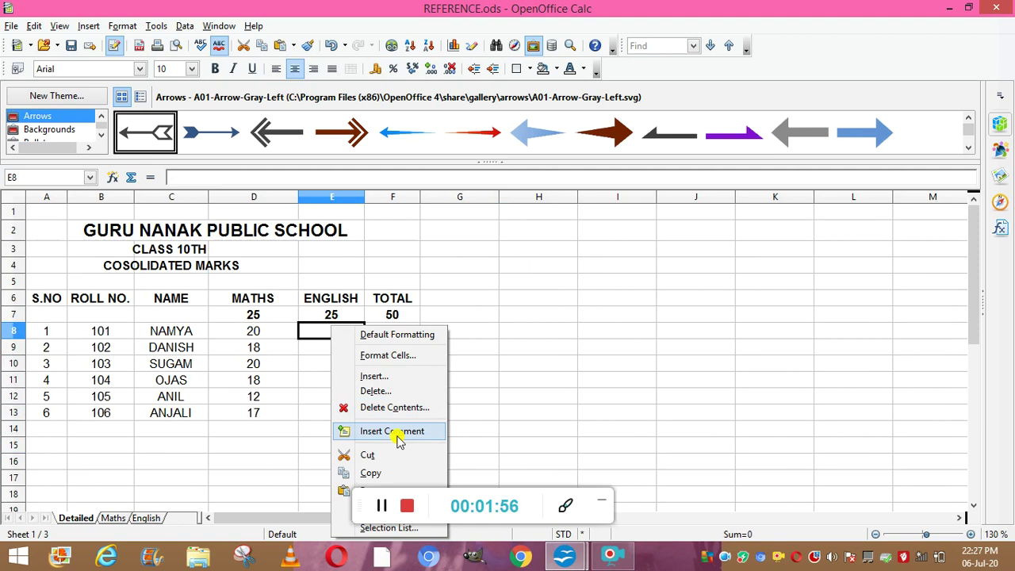
left_click_drag(361, 493, 447, 493)
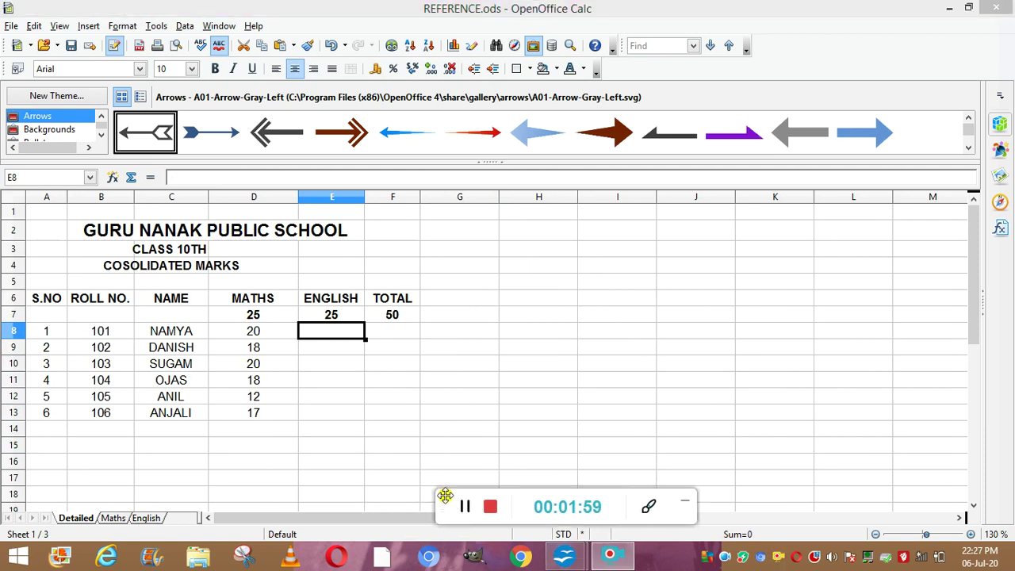
right_click(326, 333)
left_click(386, 303)
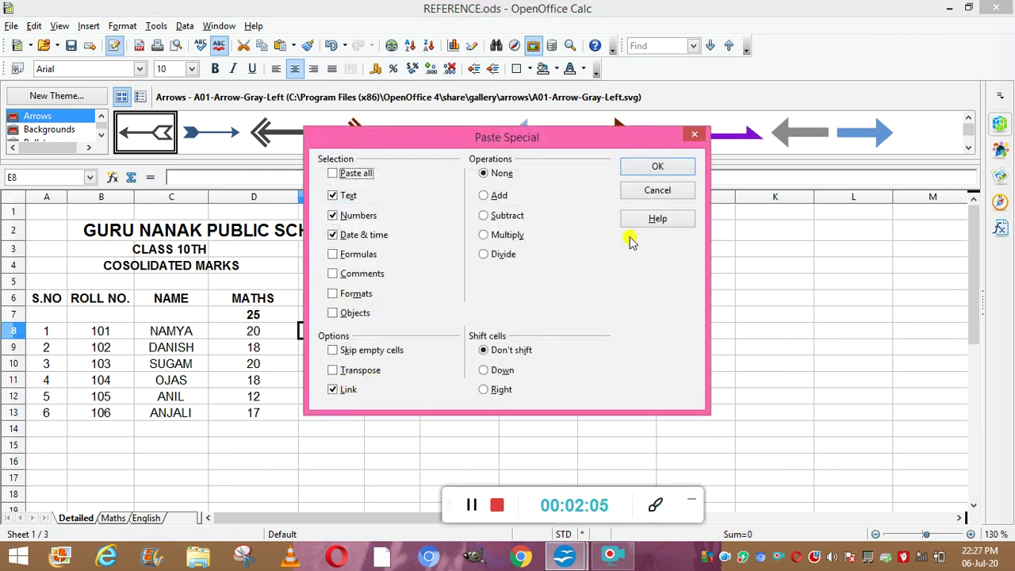
left_click(653, 168)
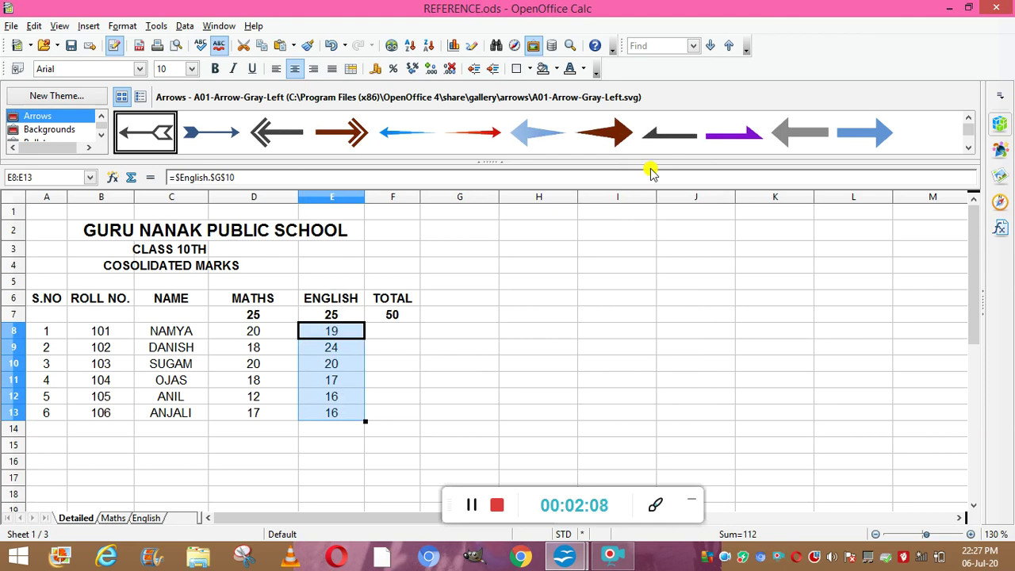
left_click(472, 507)
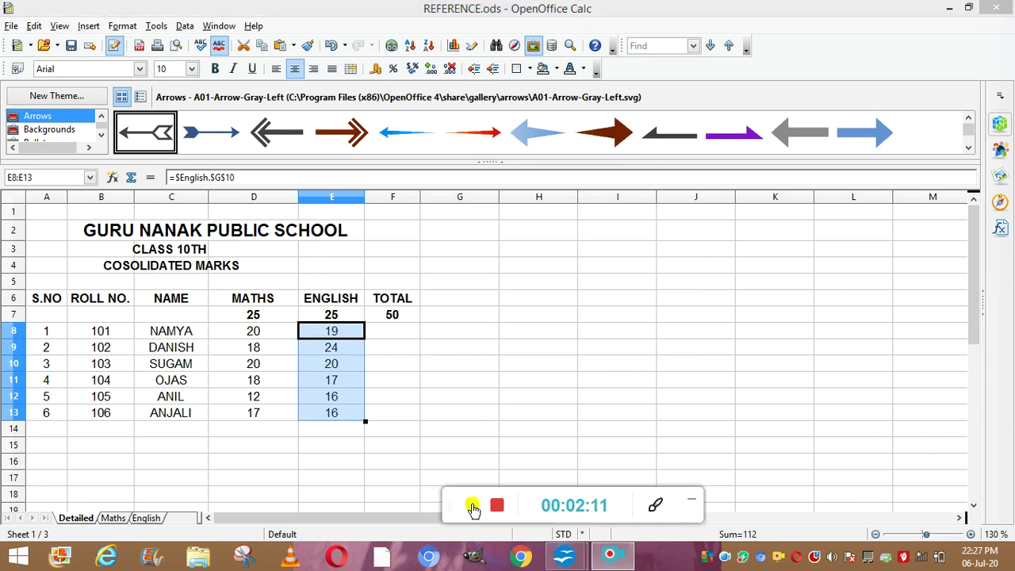
Step: Enter the formula =d8+e8 in F8 to total the first student's Maths and English marks
left_click(379, 339)
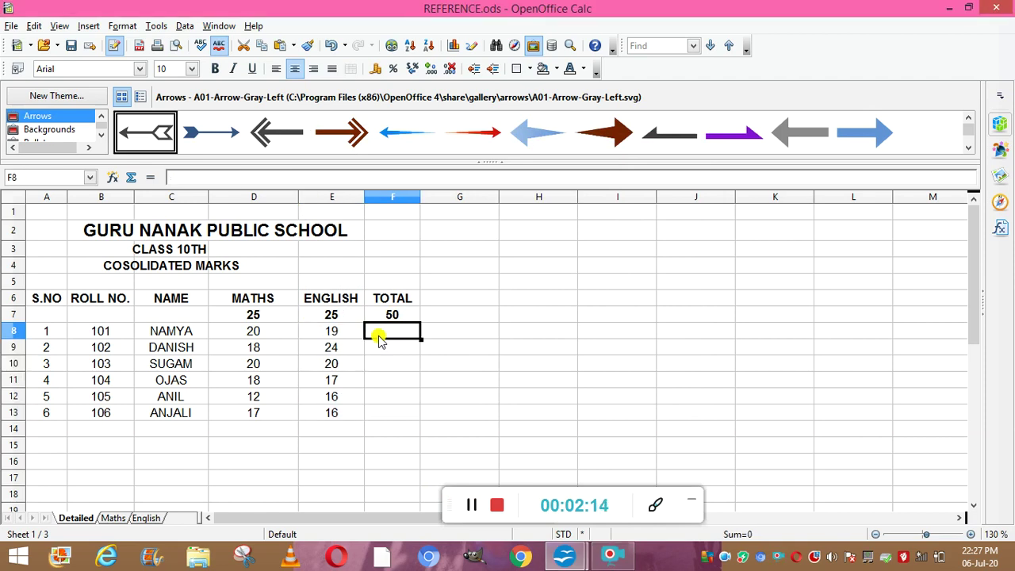
type("=")
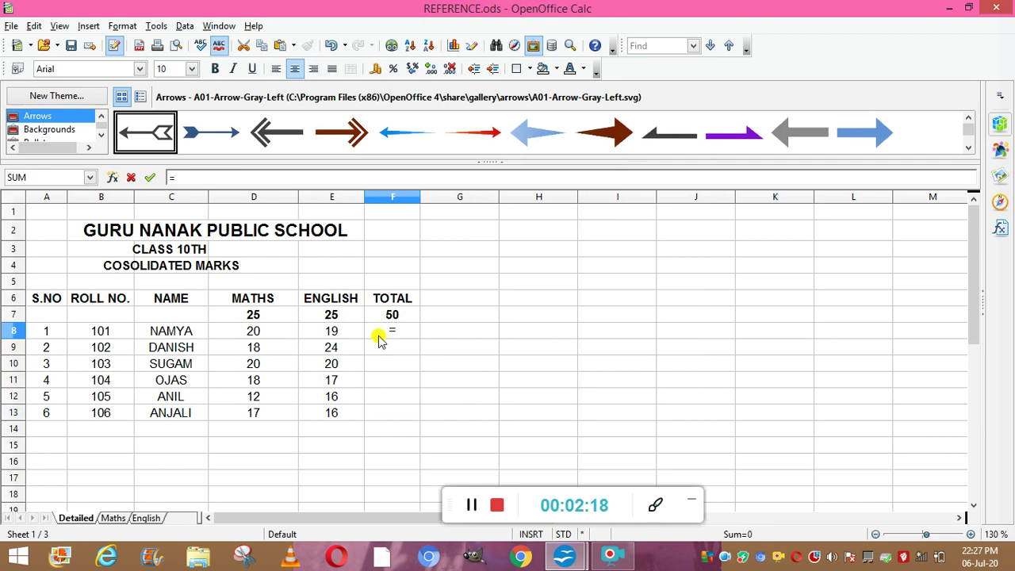
type("sum")
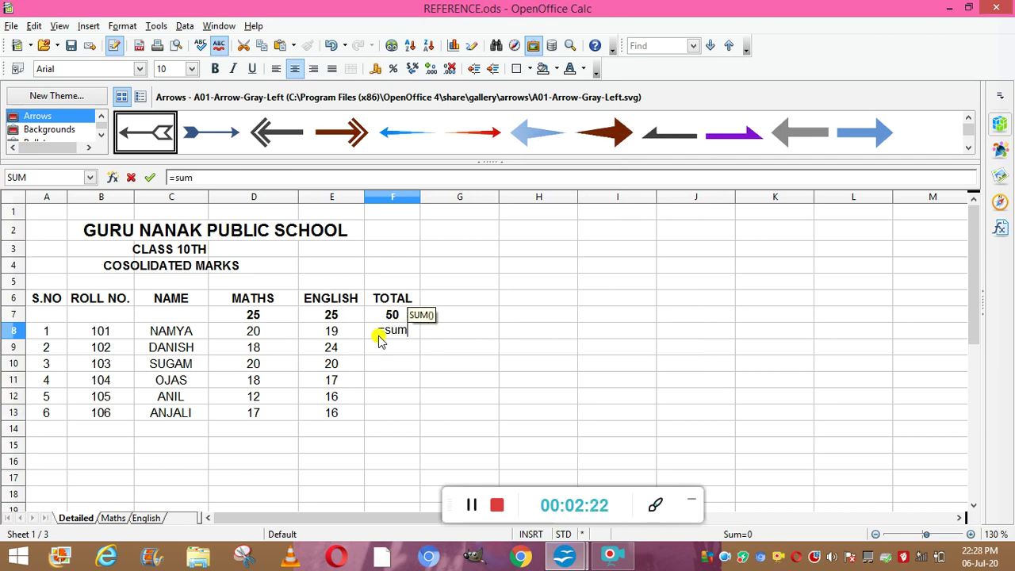
key("BackSpace")
key("BackSpace")
key("BackSpace")
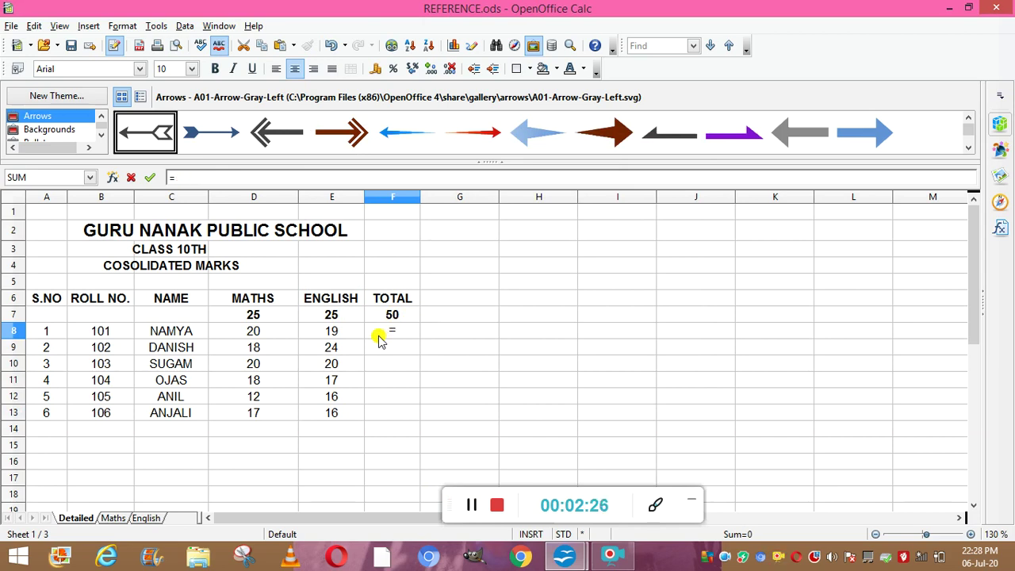
type("d8+e8")
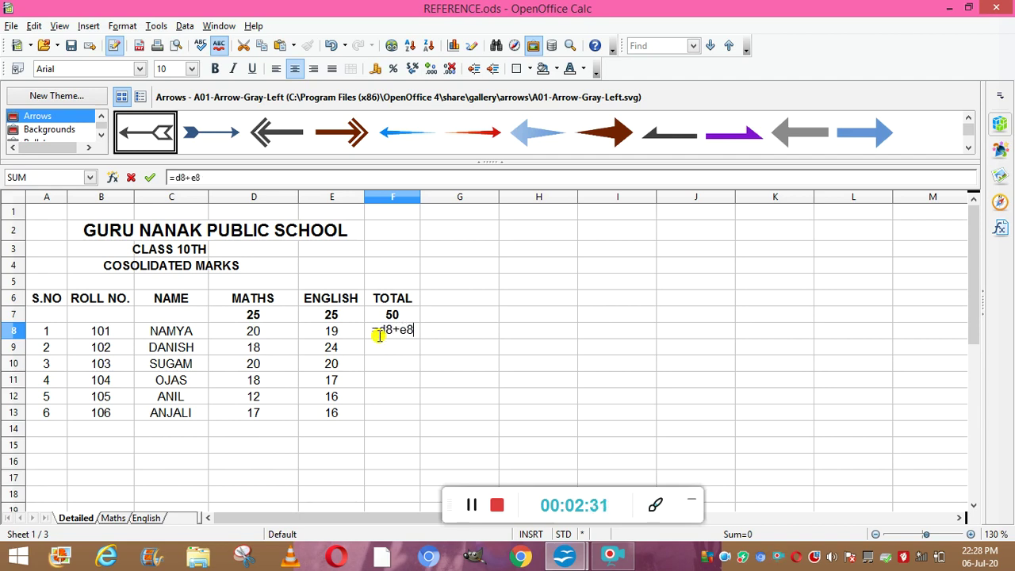
key("Return")
key("Down")
key("Up")
type("d9+e9")
key("Return")
key("Up")
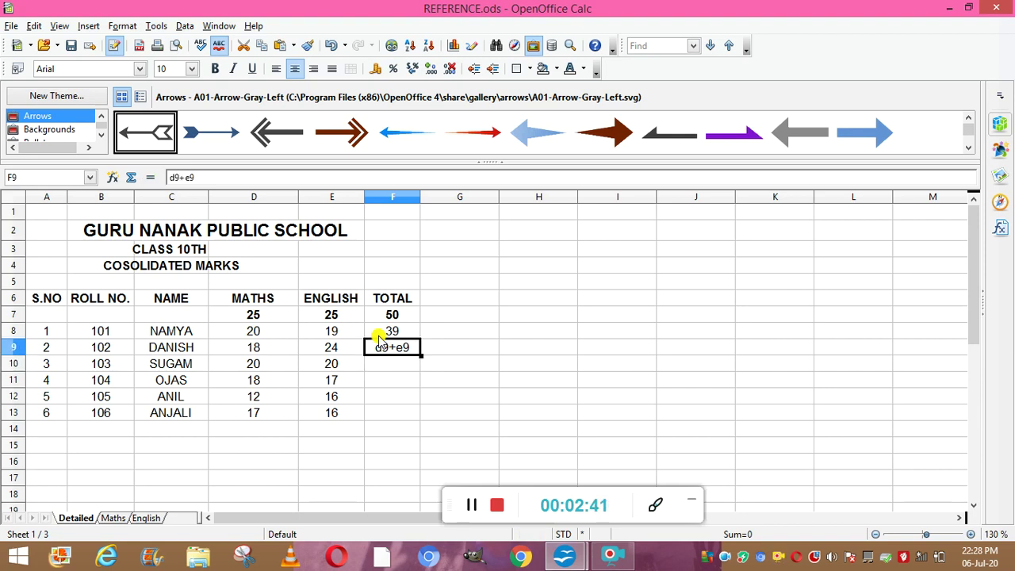
key("BackSpace")
type("d9+e9")
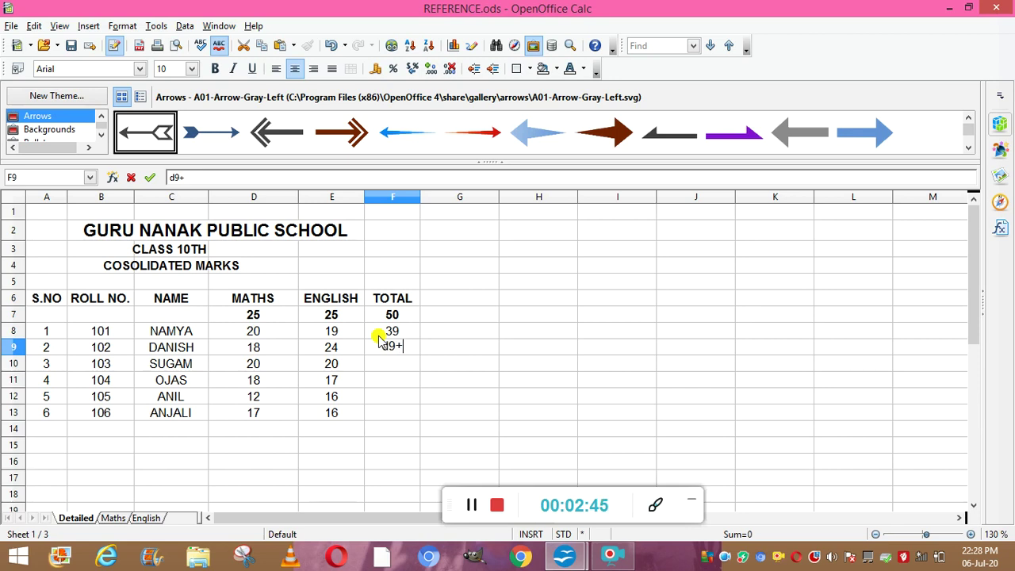
key("Left")
key("Left")
key("Left")
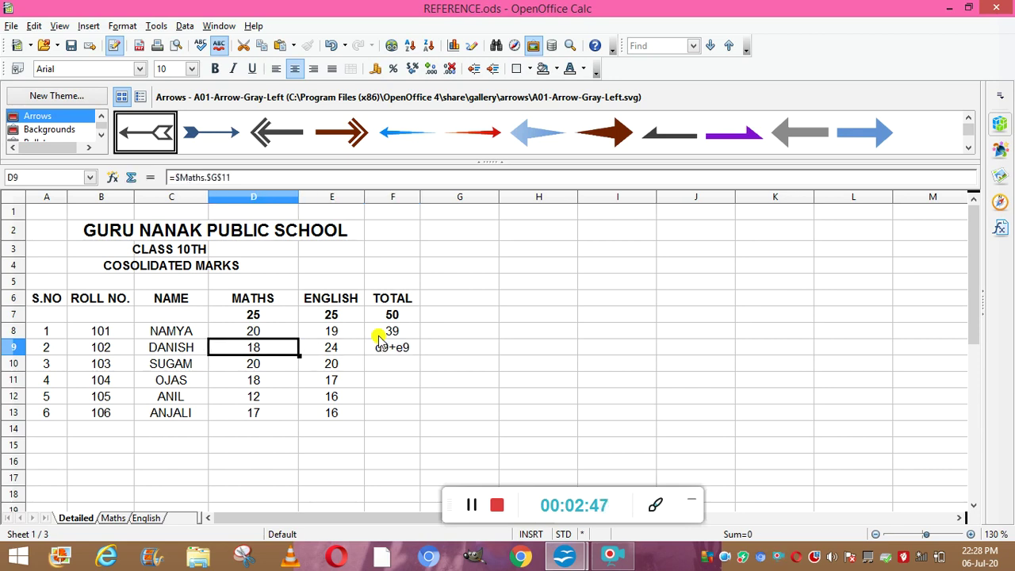
Step: Enter the formula =d9+e9 in F9 to total the second student's Maths and English marks
key("Right")
key("Right")
key("Right")
type("=")
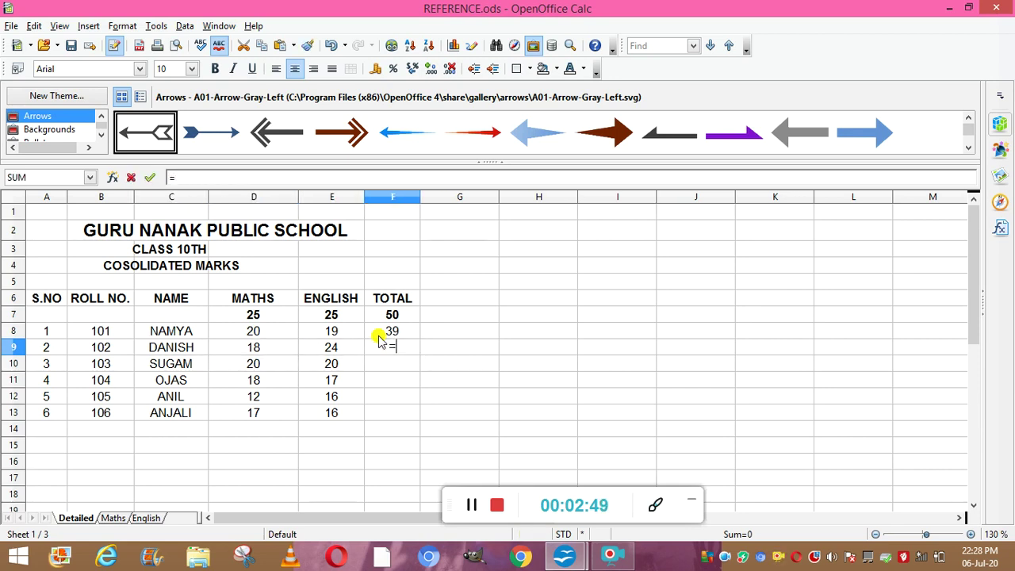
type("d")
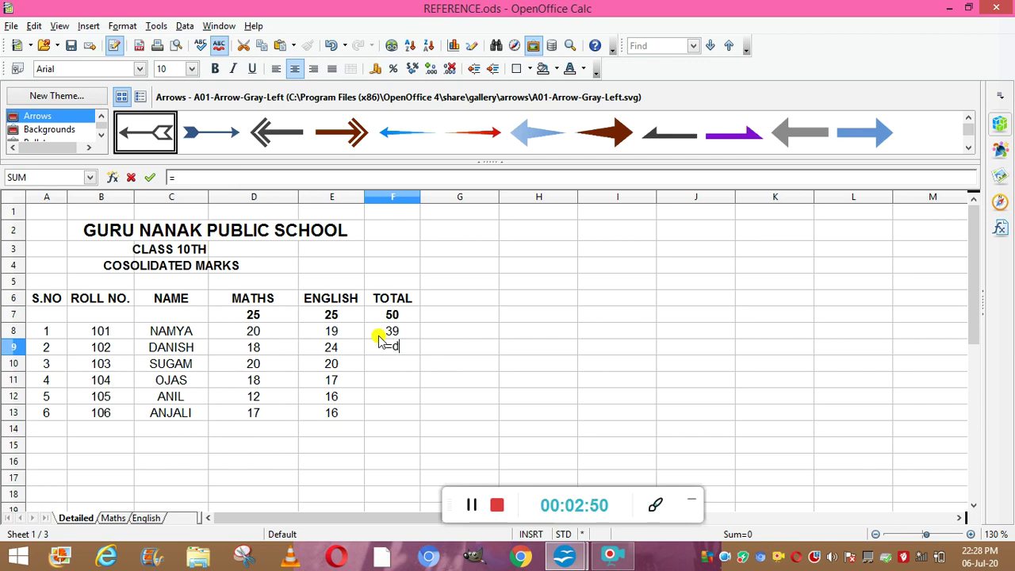
type("9+e9")
key("Return")
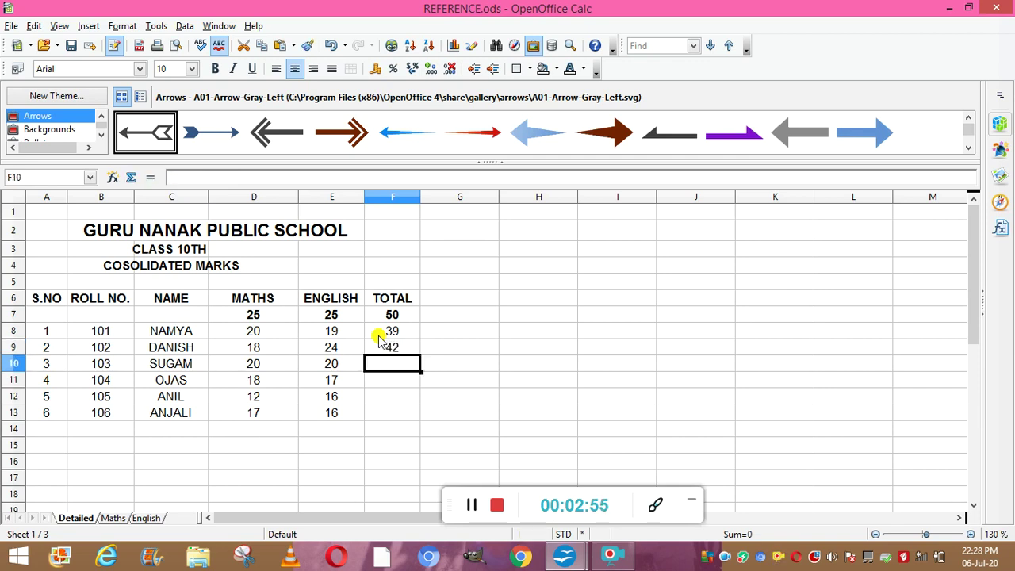
Step: Enter the formula =d10+e10 in F10 to total the third student's Maths and English marks
type("=")
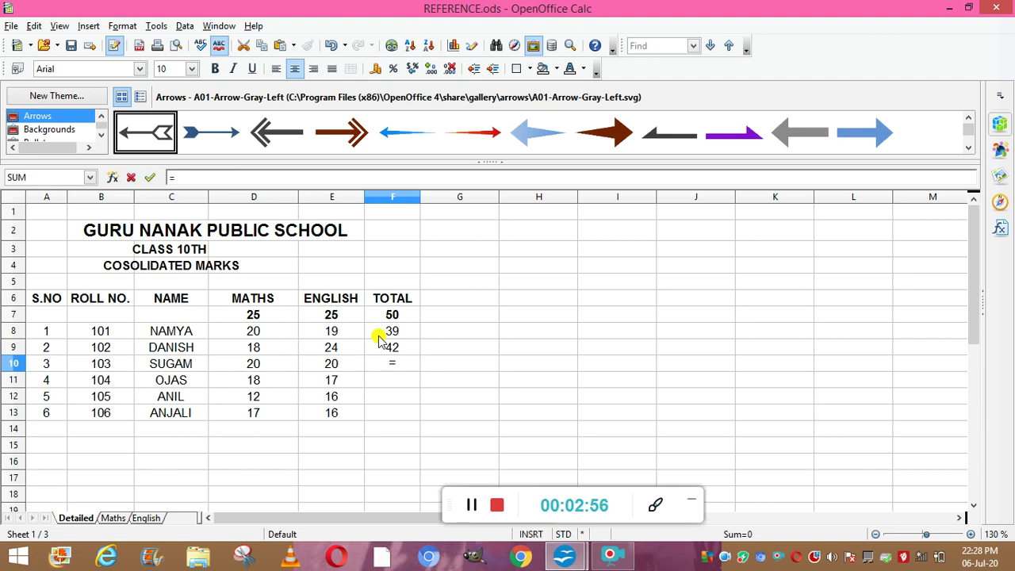
type("d10+e10")
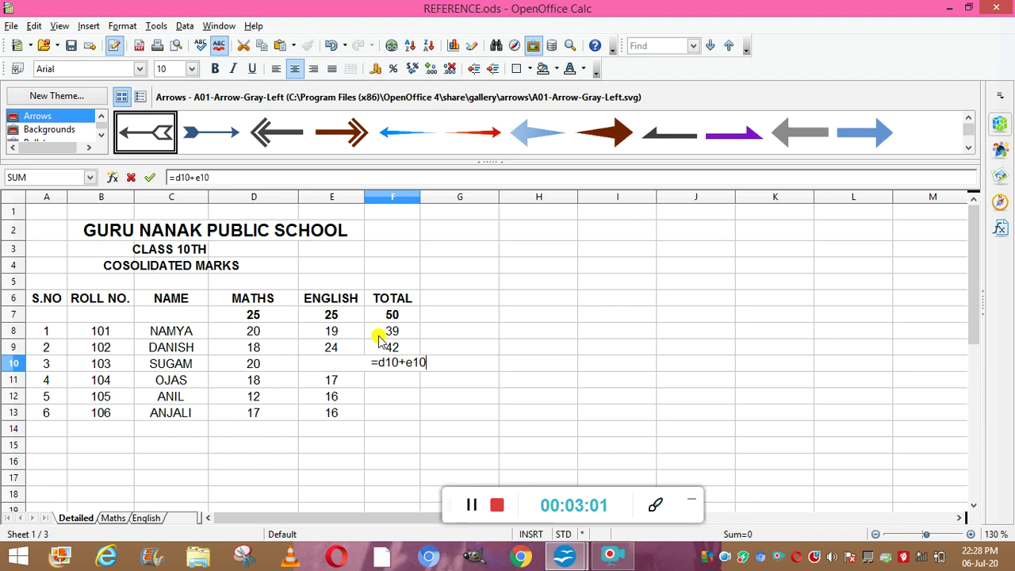
key("Return")
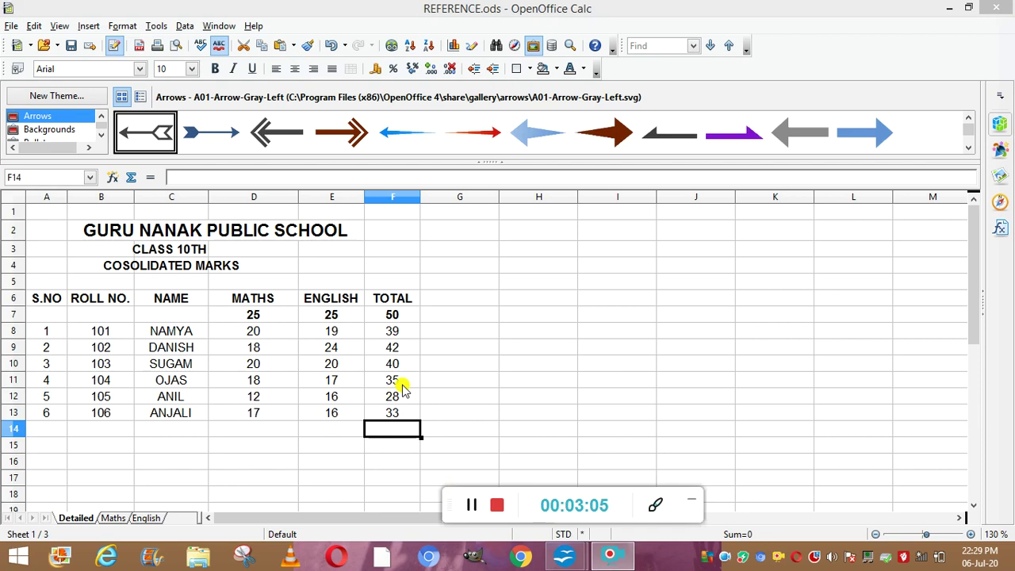
left_click(418, 380)
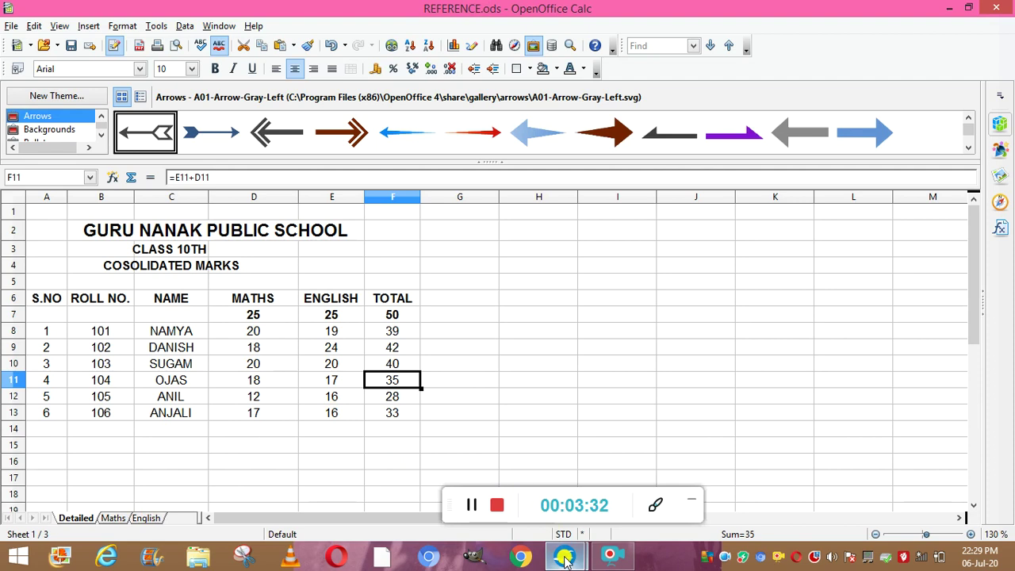
Step: Switch to the reference2.ods spreadsheet and widen column C so the "Overall marks" label fits
mouse_move(564, 559)
left_click(632, 460)
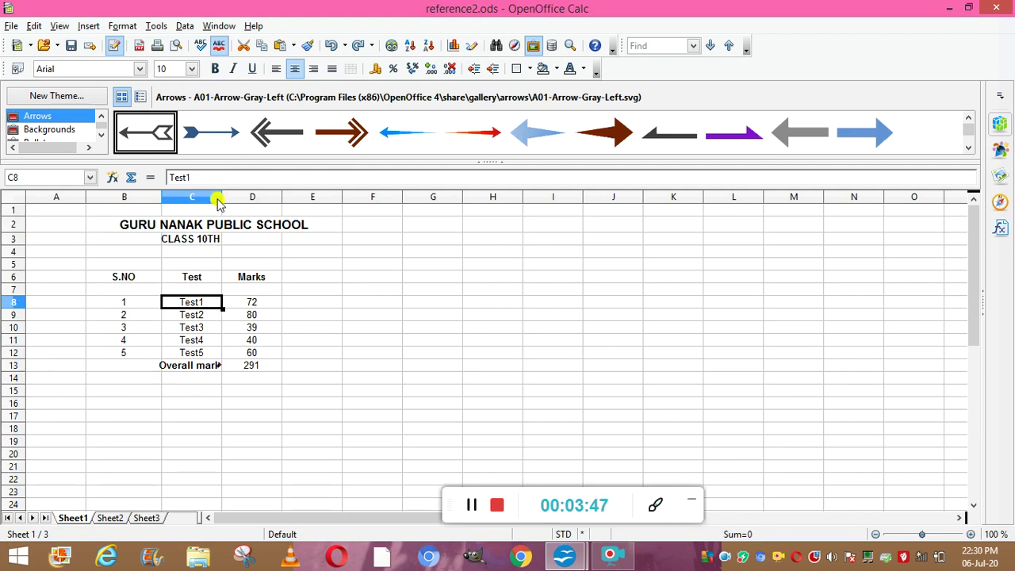
left_click_drag(220, 200, 232, 201)
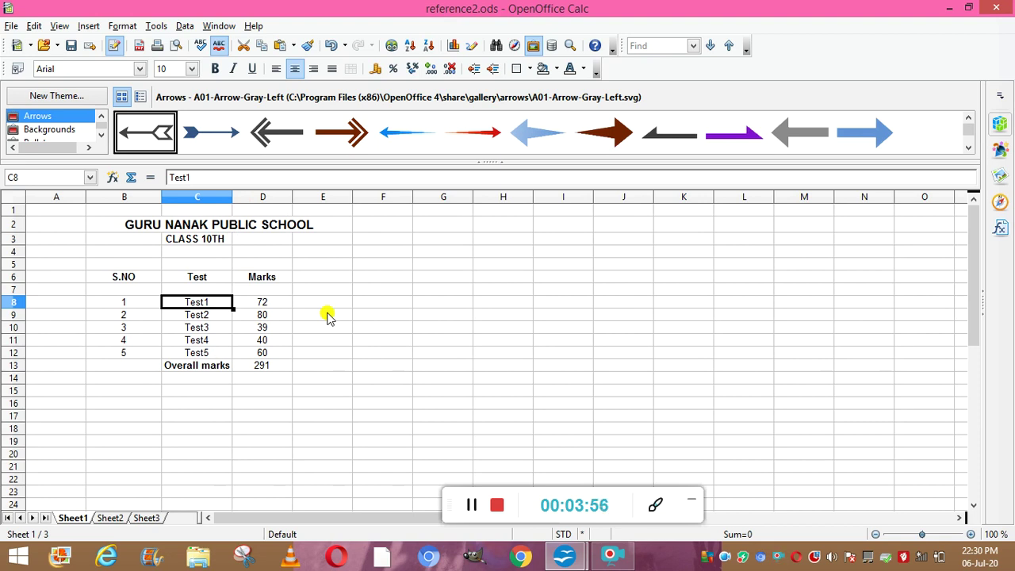
left_click(257, 278)
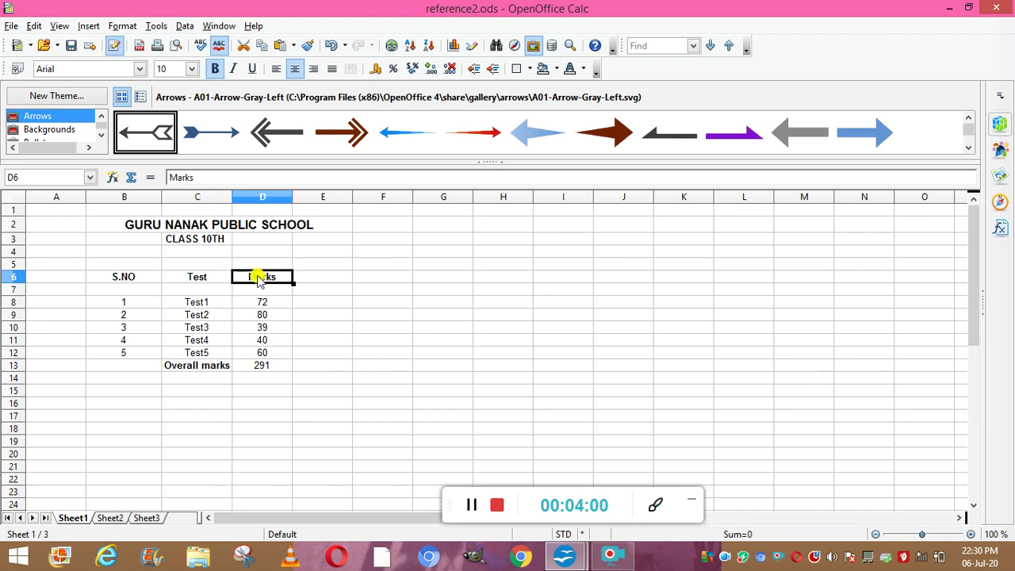
key("shift+Down")
key("shift+Down")
key("shift+Down")
key("shift+Down")
key("shift+Down")
key("shift+Down")
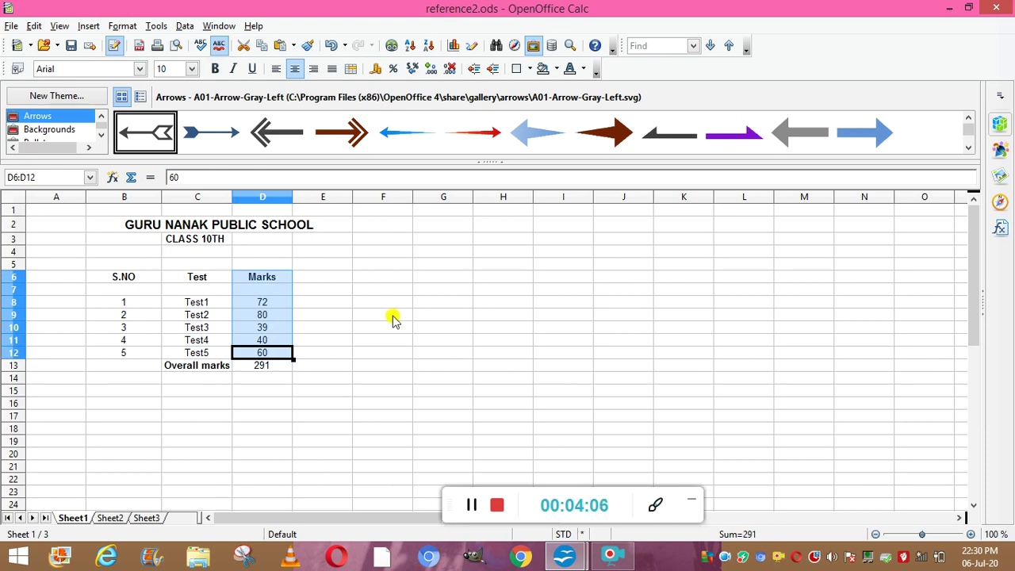
right_click(252, 327)
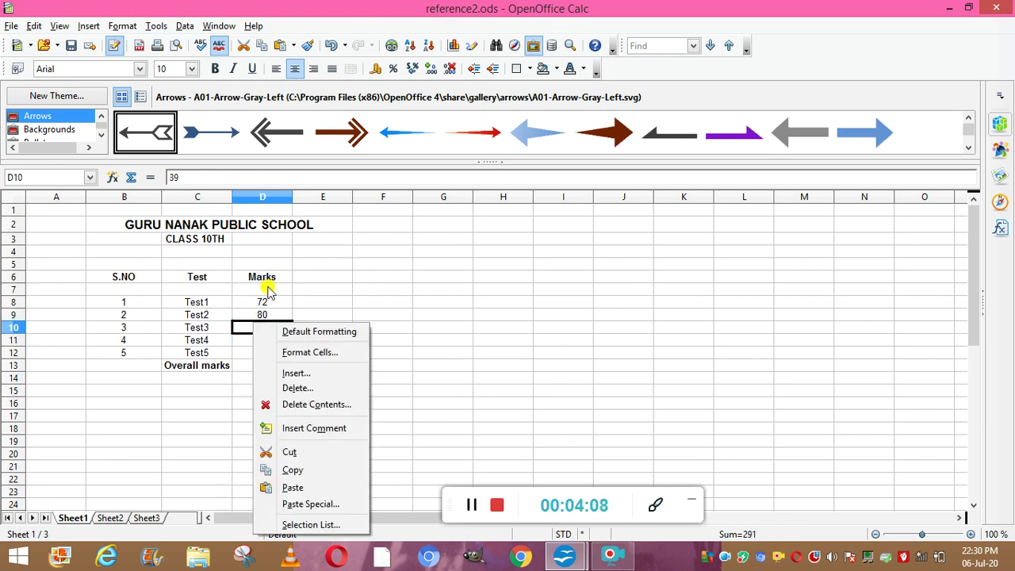
key("Escape")
left_click(262, 284)
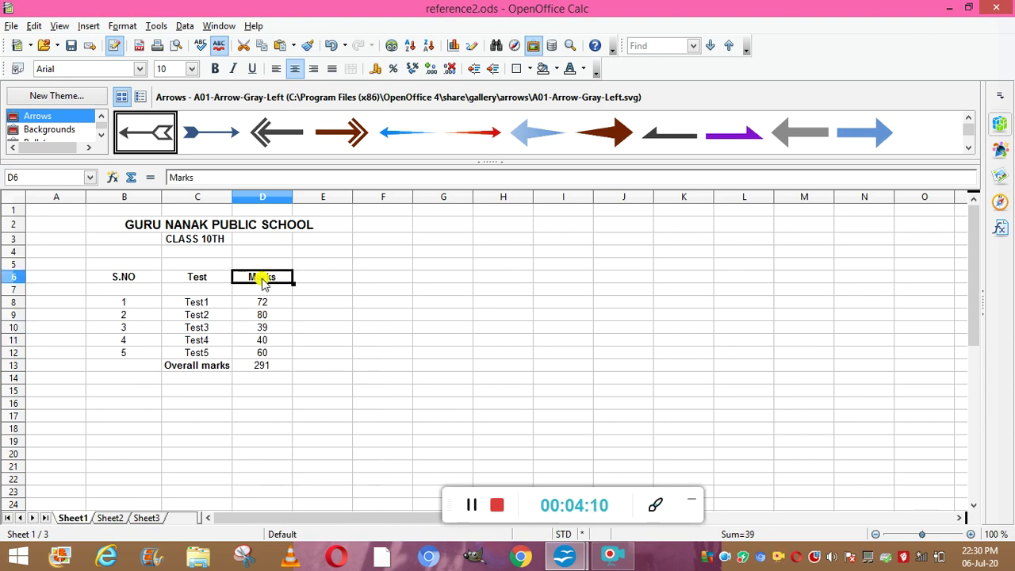
key("shift+Down")
key("shift+Down")
key("shift+Down")
key("shift+Down")
key("shift+Down")
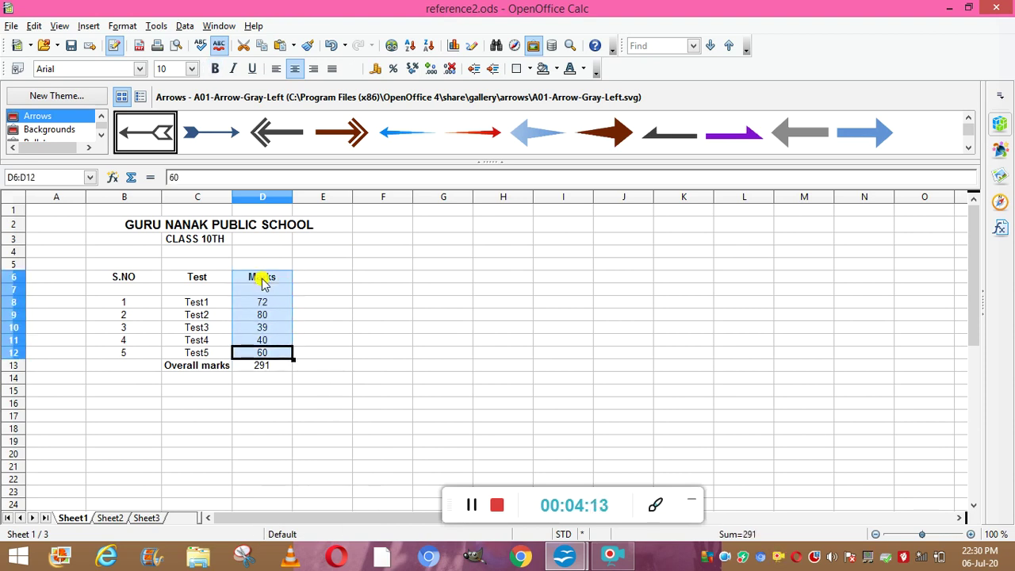
left_click(470, 507)
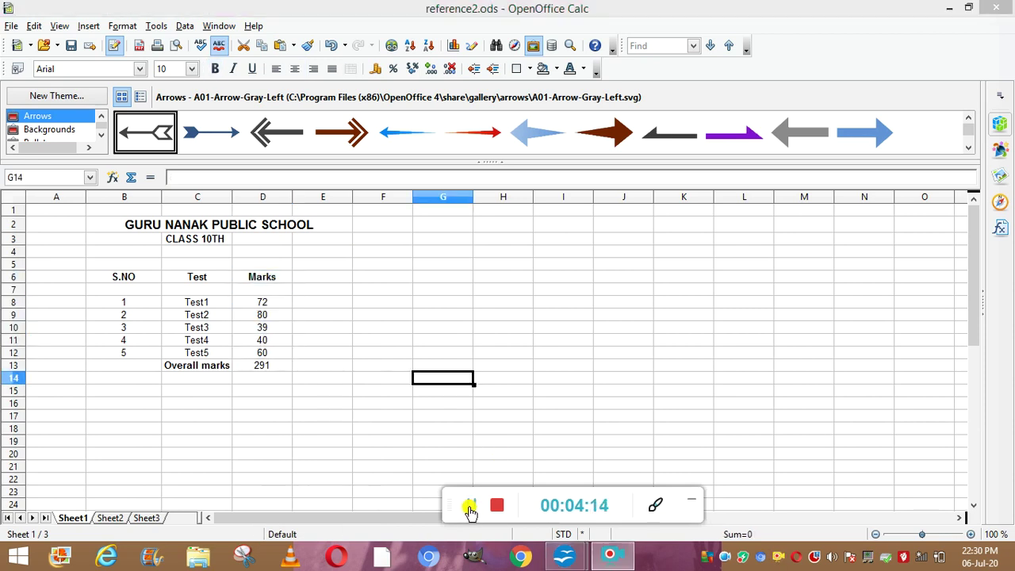
key("super+c")
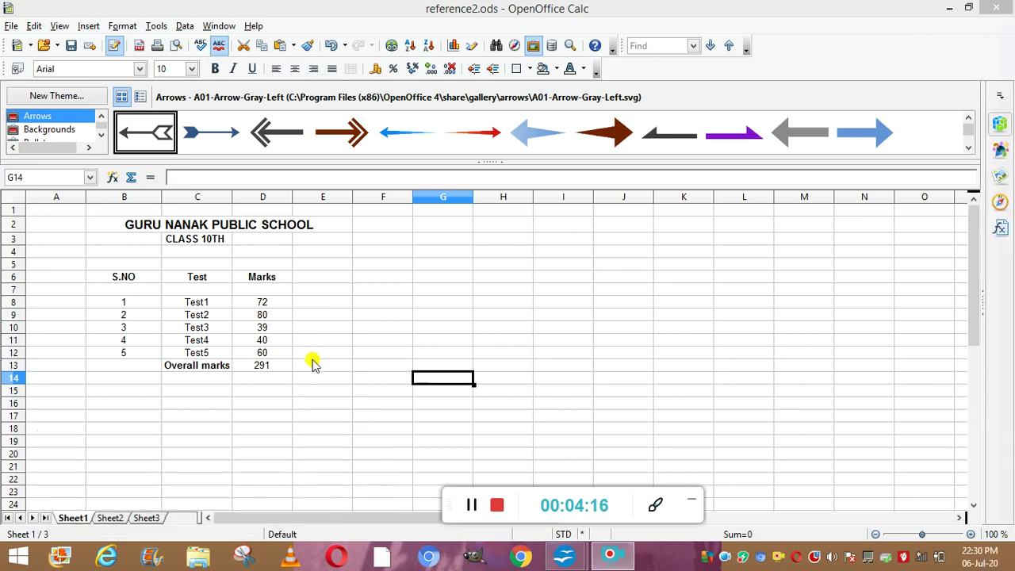
Step: Copy the Marks heading and the five test marks in D6:D12 of Sheet1 in reference2.ods
left_click(266, 279)
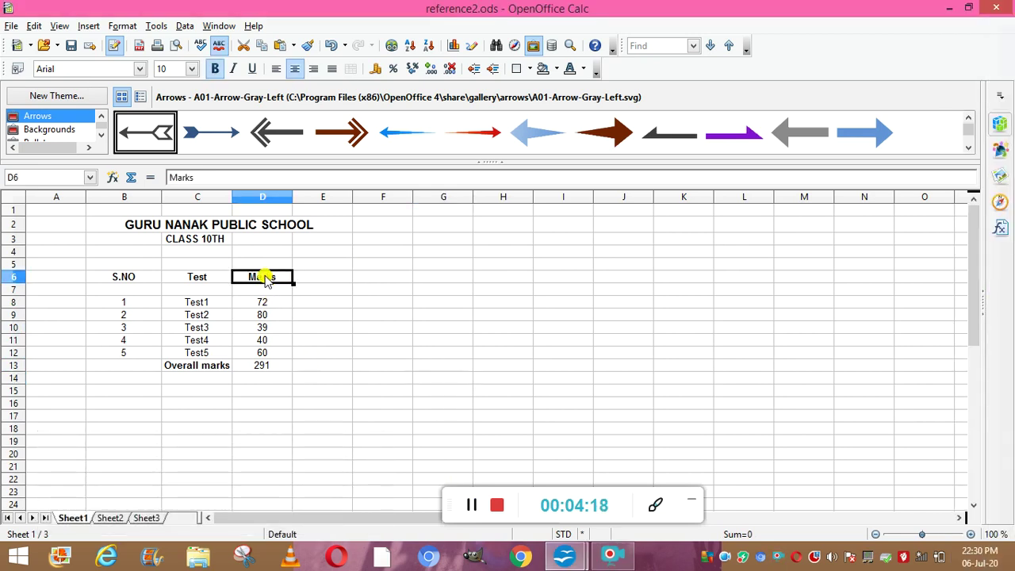
key("shift+Down")
key("shift+Down")
key("shift+Down")
key("shift+Down")
key("shift+Down")
key("shift+Down")
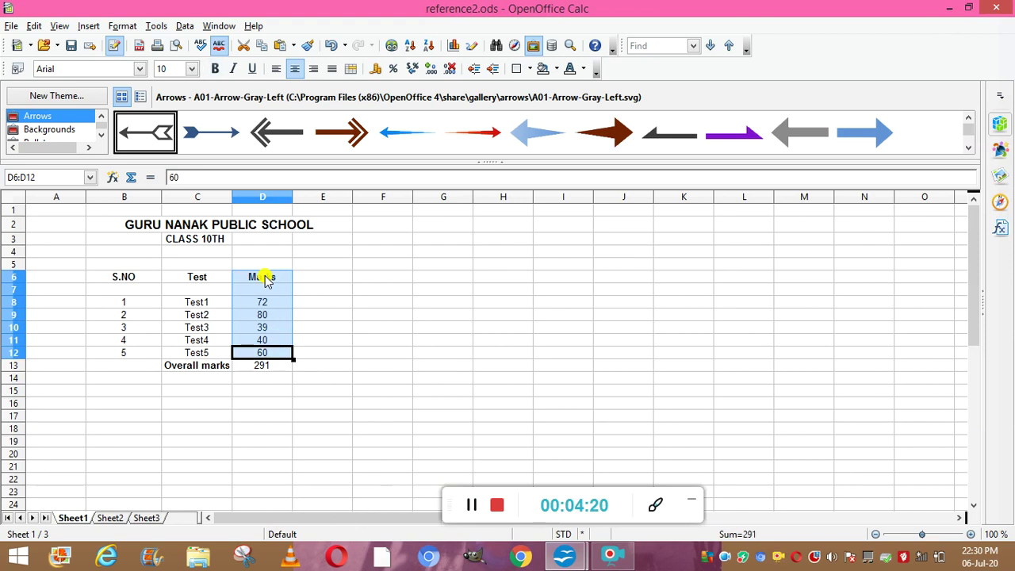
right_click(266, 279)
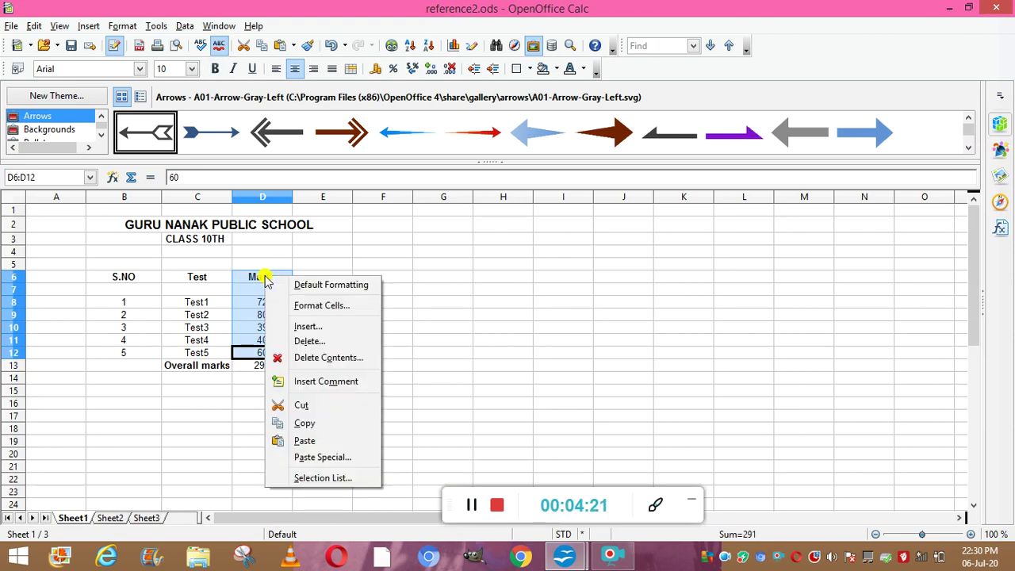
left_click(315, 428)
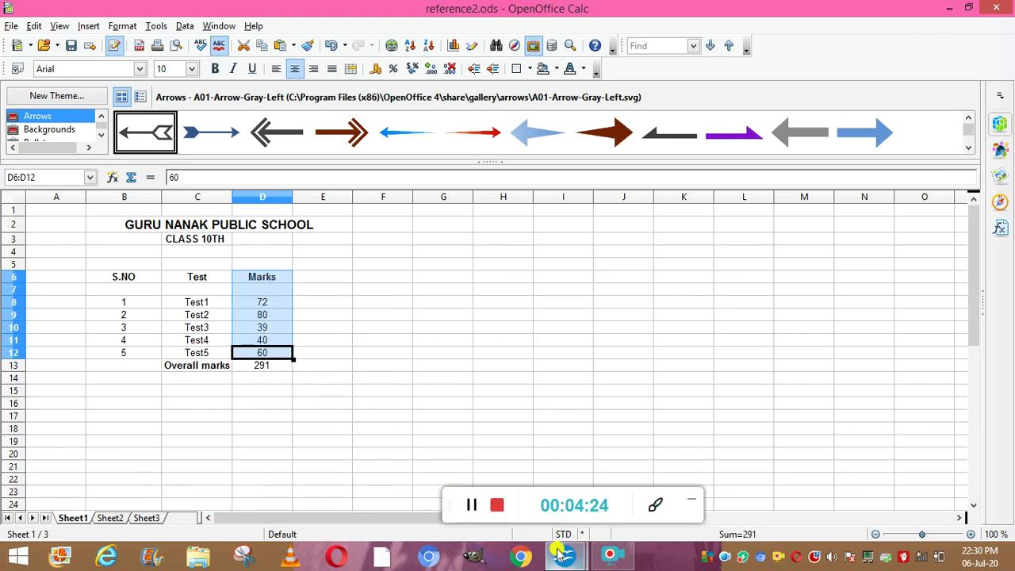
Step: Paste the copied marks into REFERENCE.ods at G6 of the Detailed sheet using Paste Special with Link enabled, and update all links
mouse_move(560, 553)
left_click(523, 498)
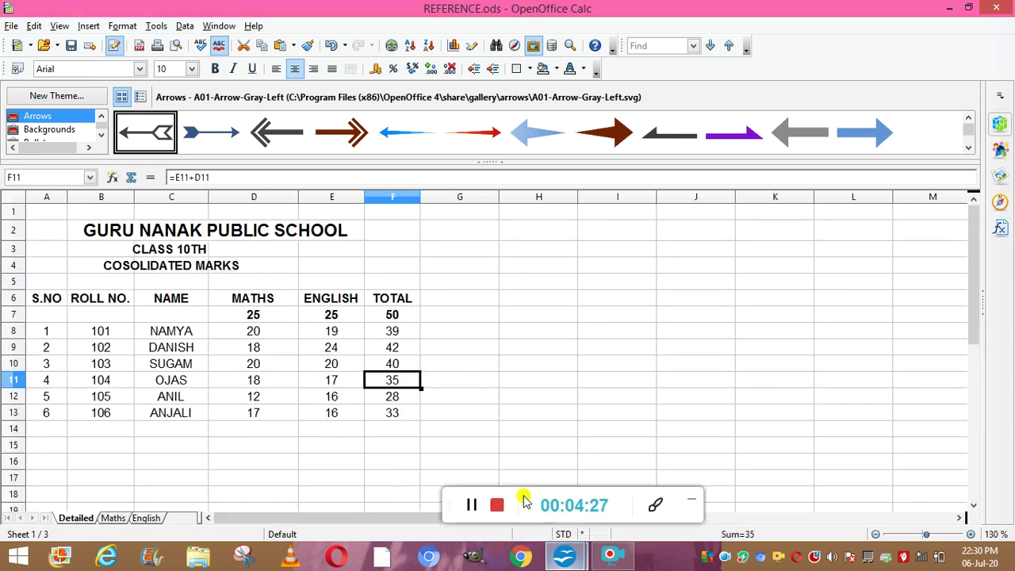
key("super+c")
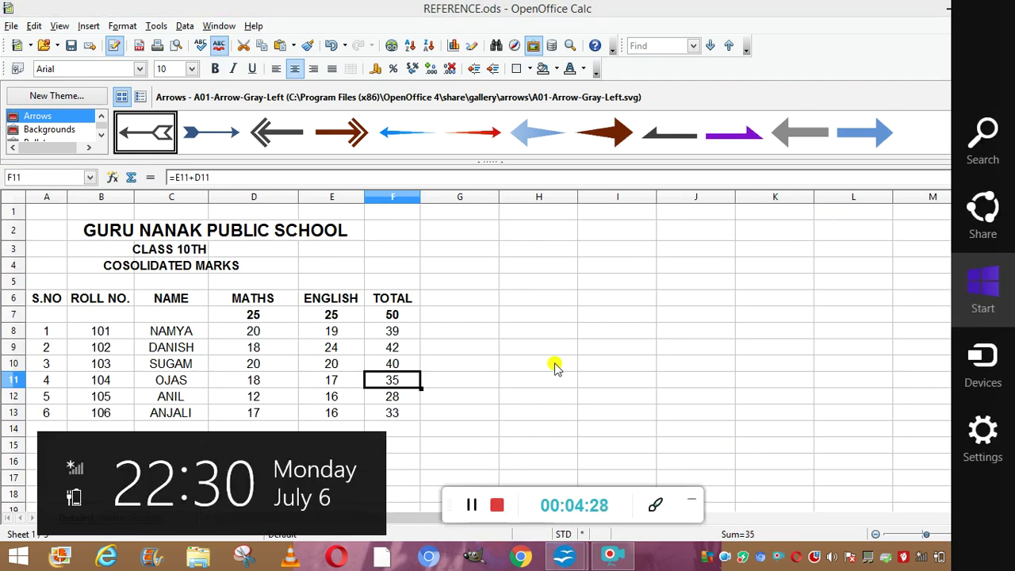
left_click(451, 299)
left_click(450, 300)
right_click(450, 300)
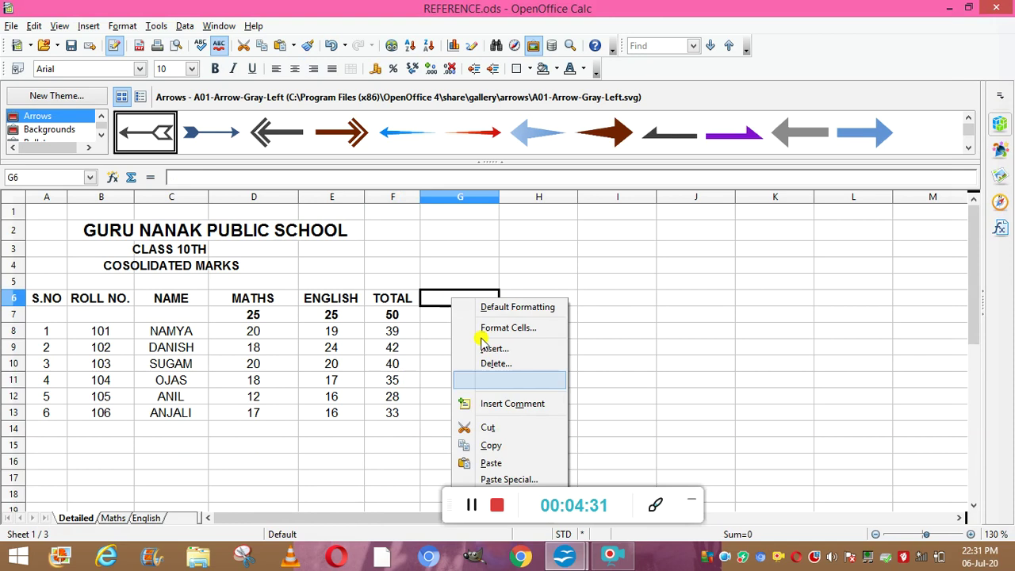
left_click(521, 479)
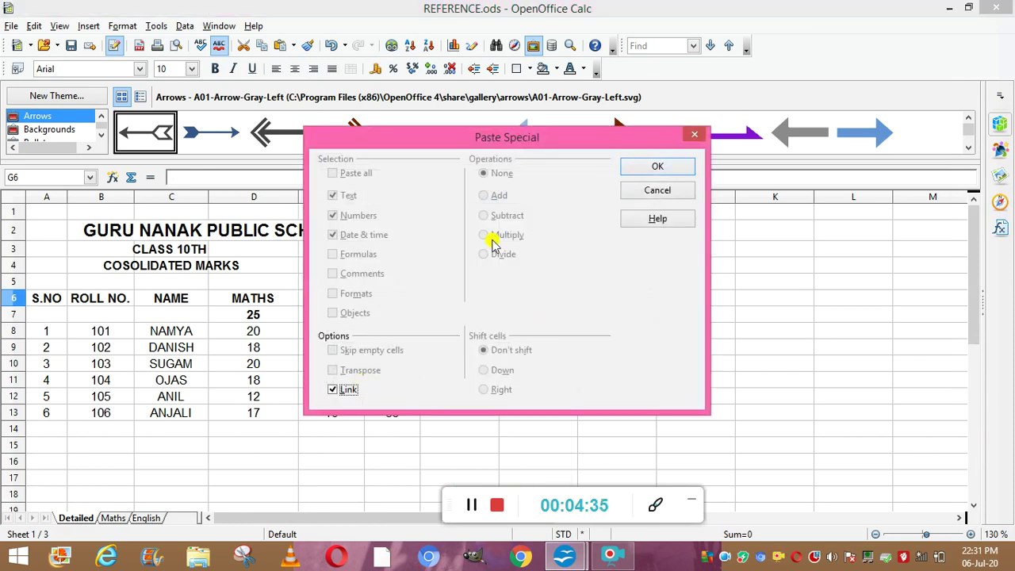
left_click(645, 169)
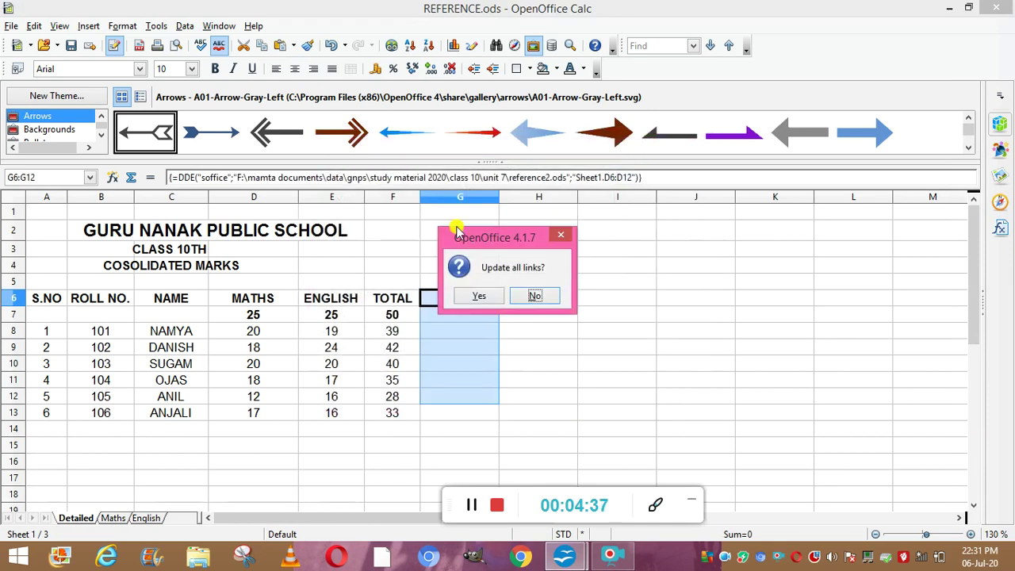
left_click(478, 296)
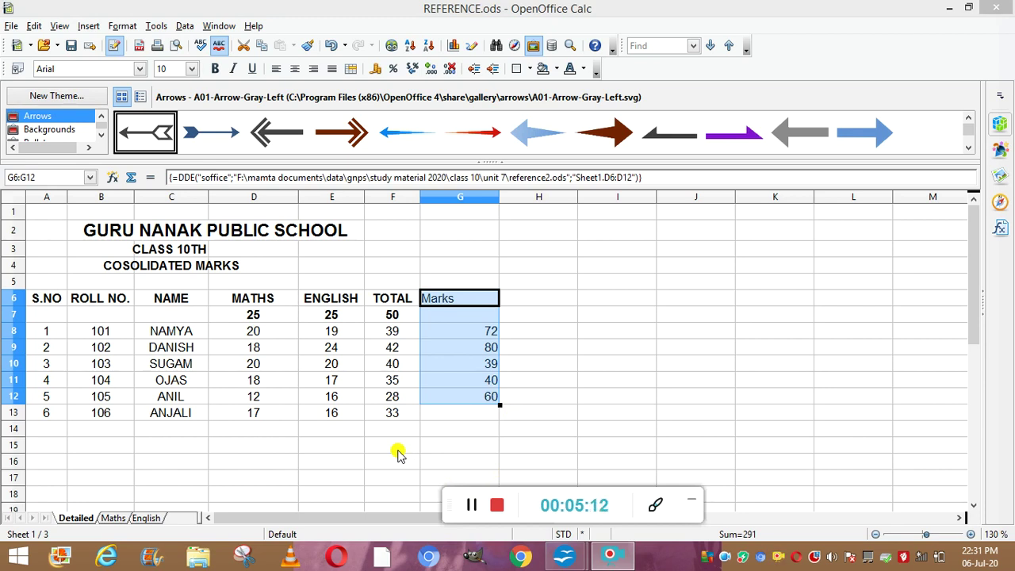
Step: Insert a document hyperlink in cell I6 of the Detailed sheet that points to address.ods on the Desktop
left_click(611, 299)
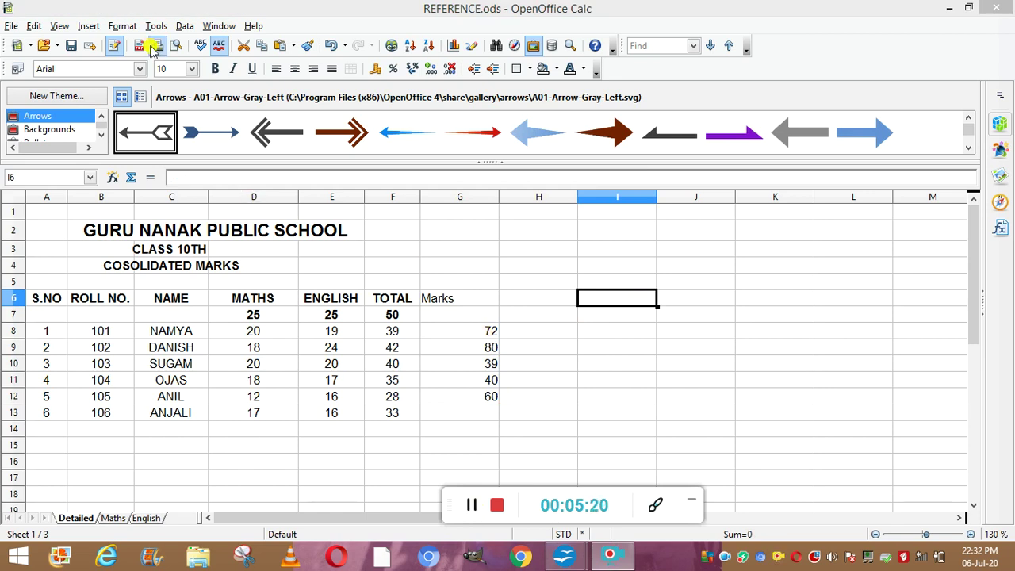
left_click(87, 27)
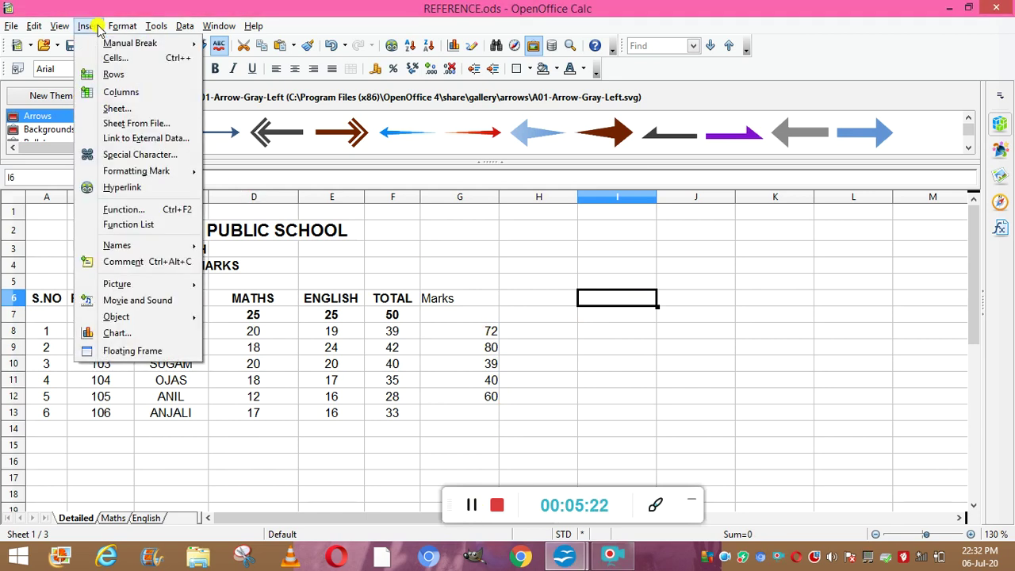
left_click(148, 187)
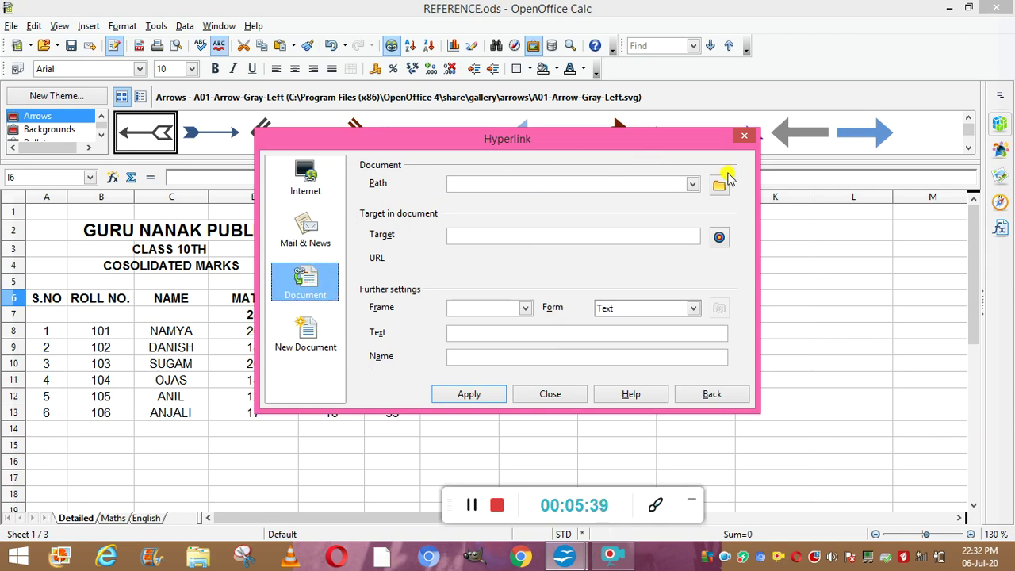
left_click(470, 506)
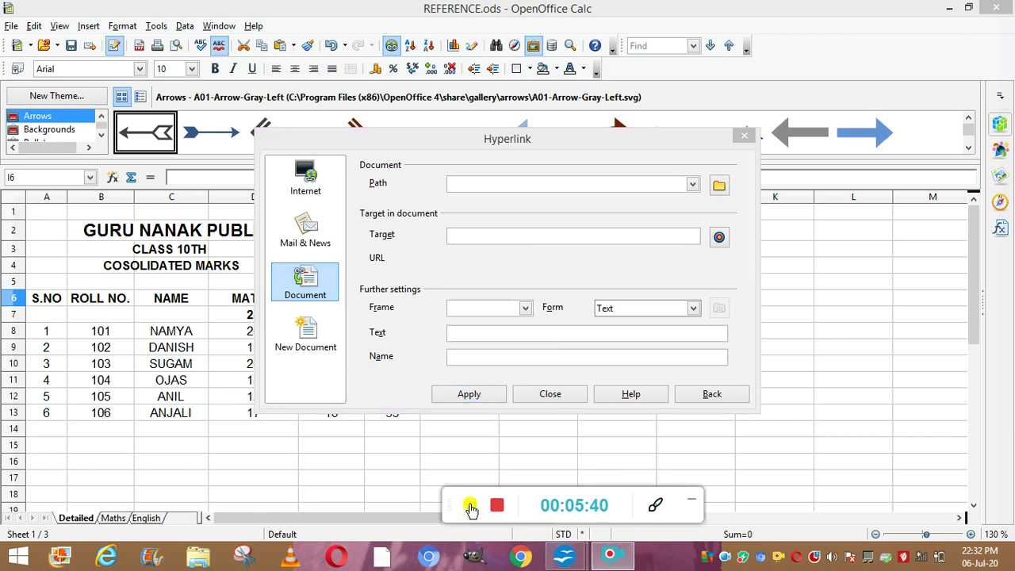
left_click(719, 186)
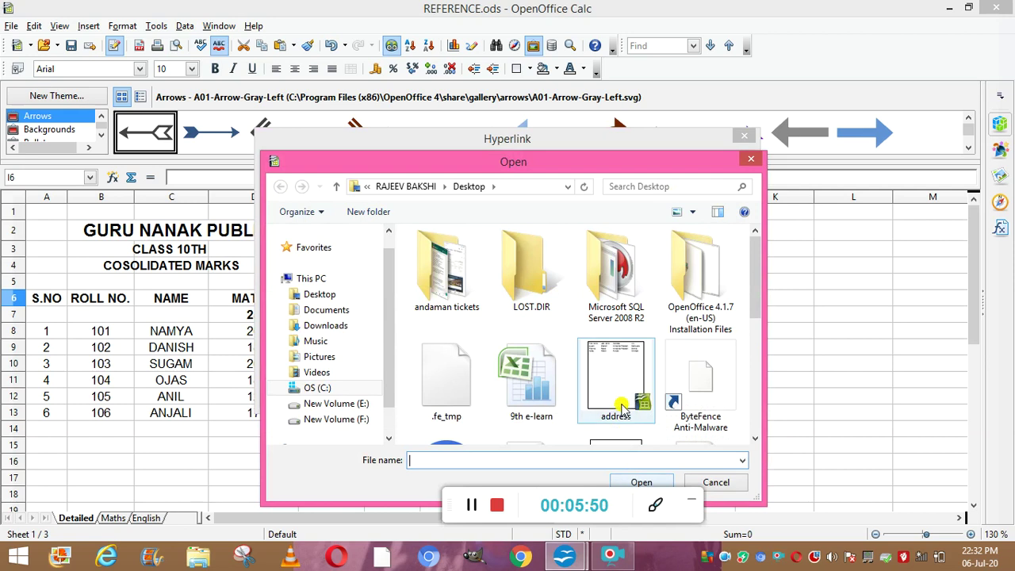
left_click(623, 418)
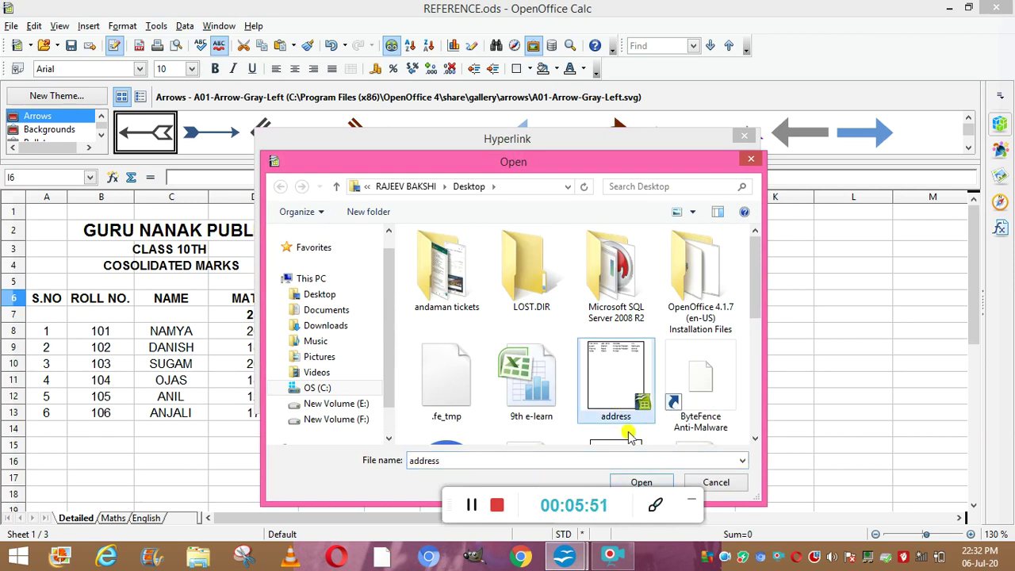
left_click(640, 482)
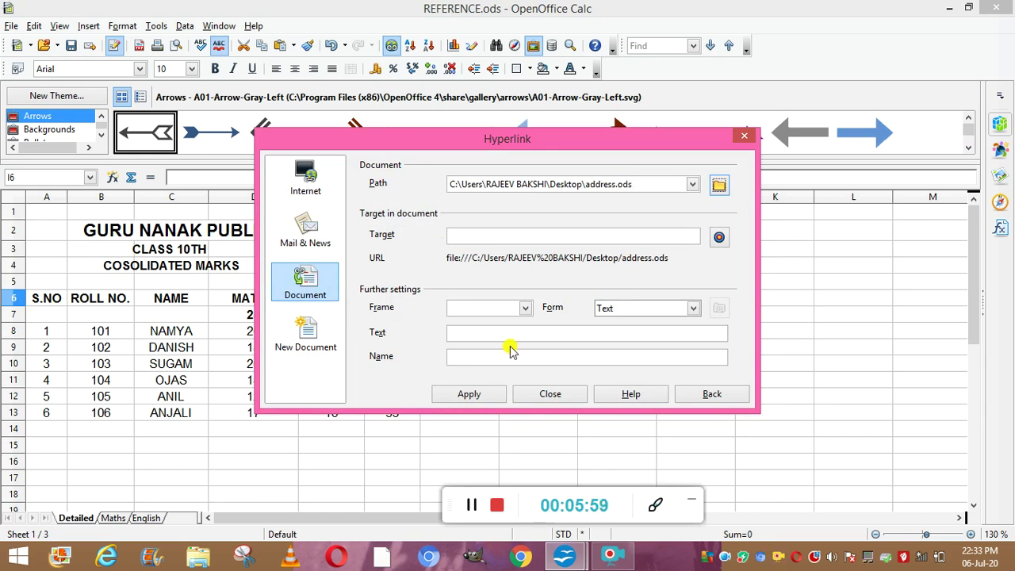
left_click(467, 394)
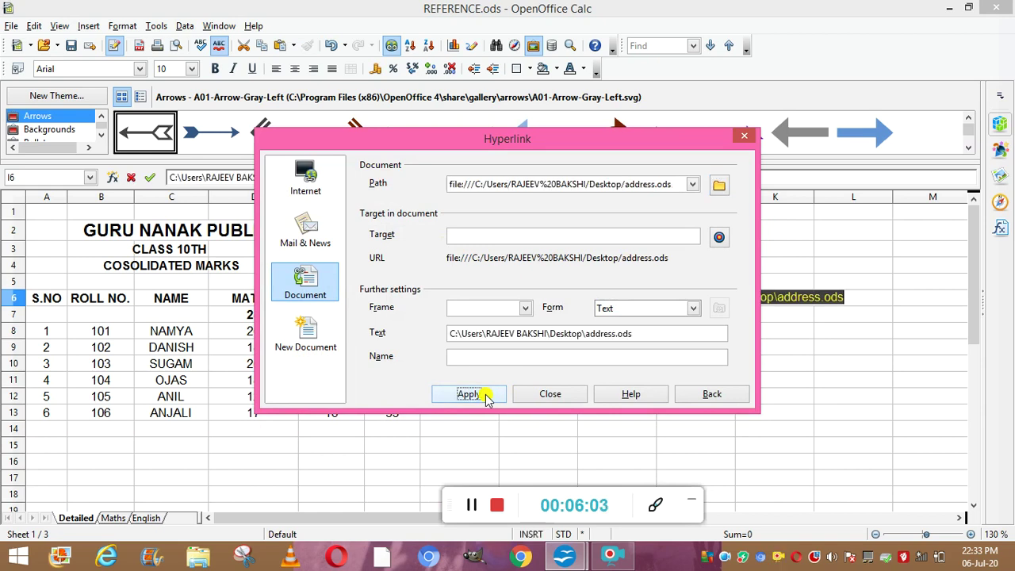
left_click(560, 390)
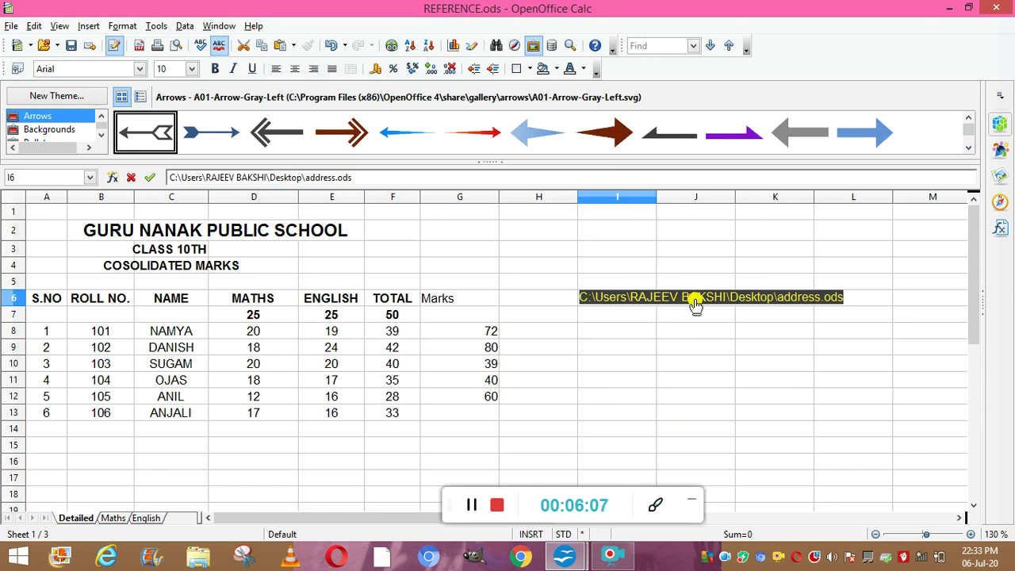
Step: Follow the hyperlink in I6 to check the address.ods file, close that file and select cell I8
left_click(616, 301)
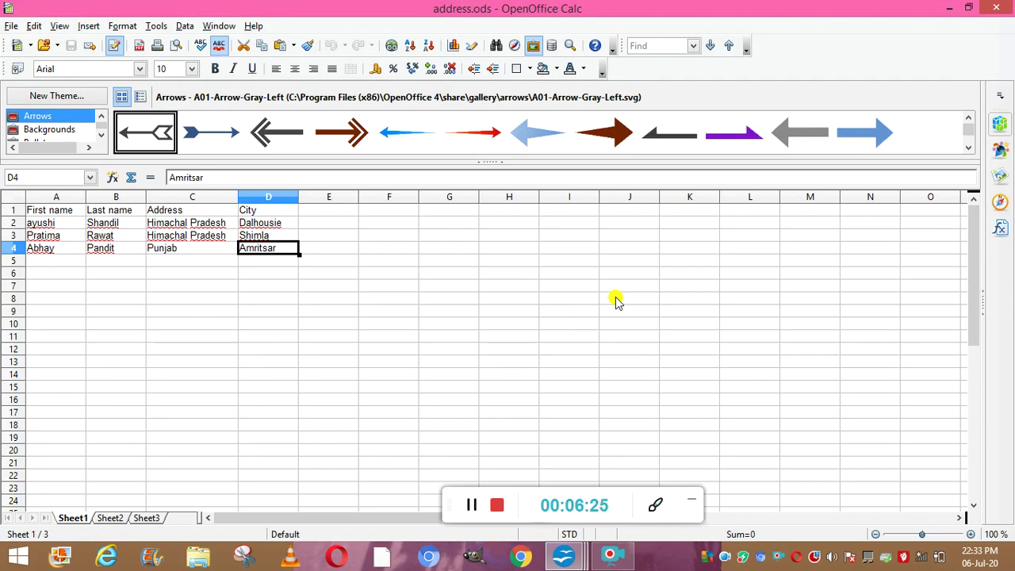
left_click(995, 11)
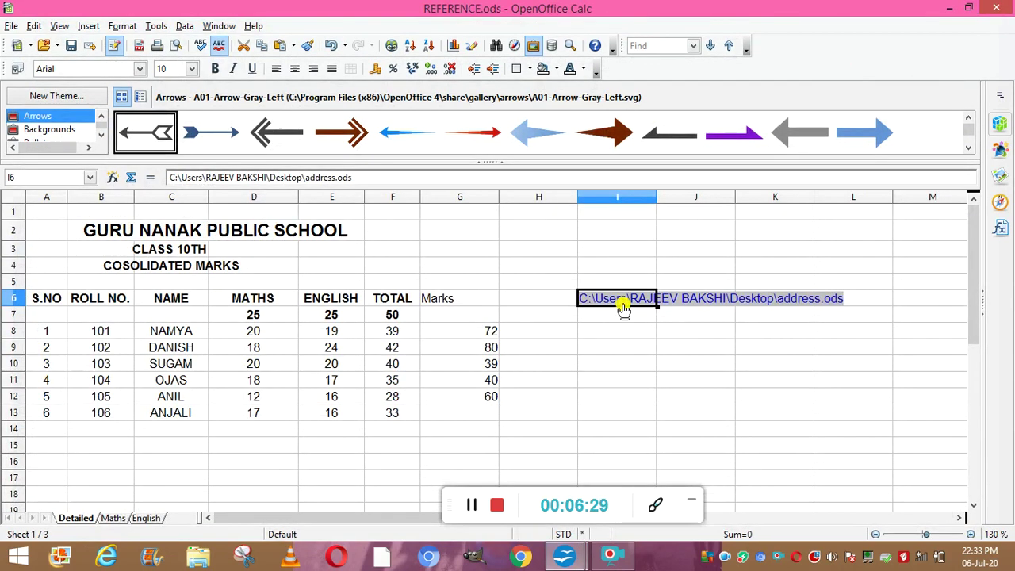
left_click(644, 333)
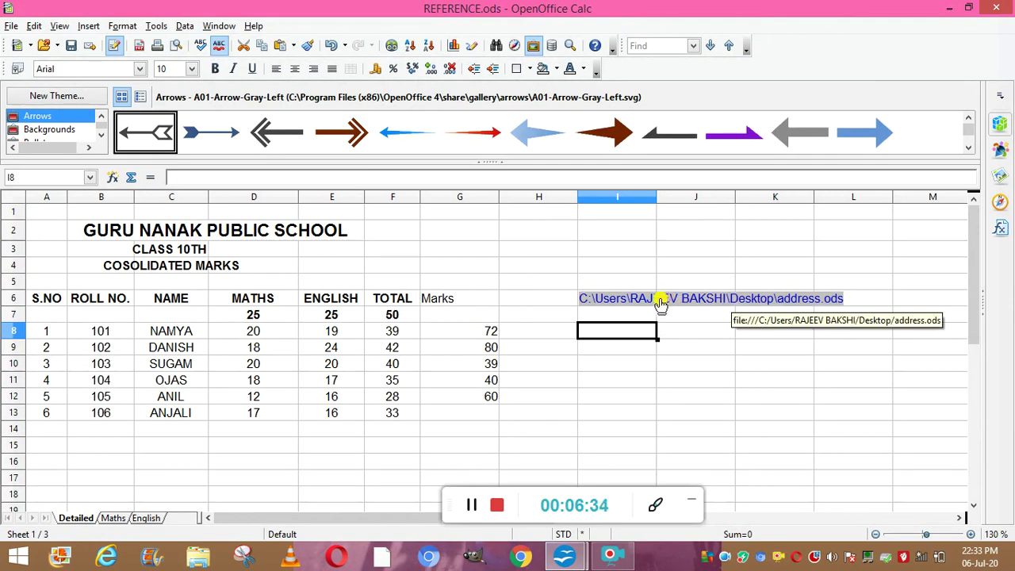
Step: Reopen address.ods through the hyperlink in I6 to view its contents once more, and close the file
left_click(612, 303)
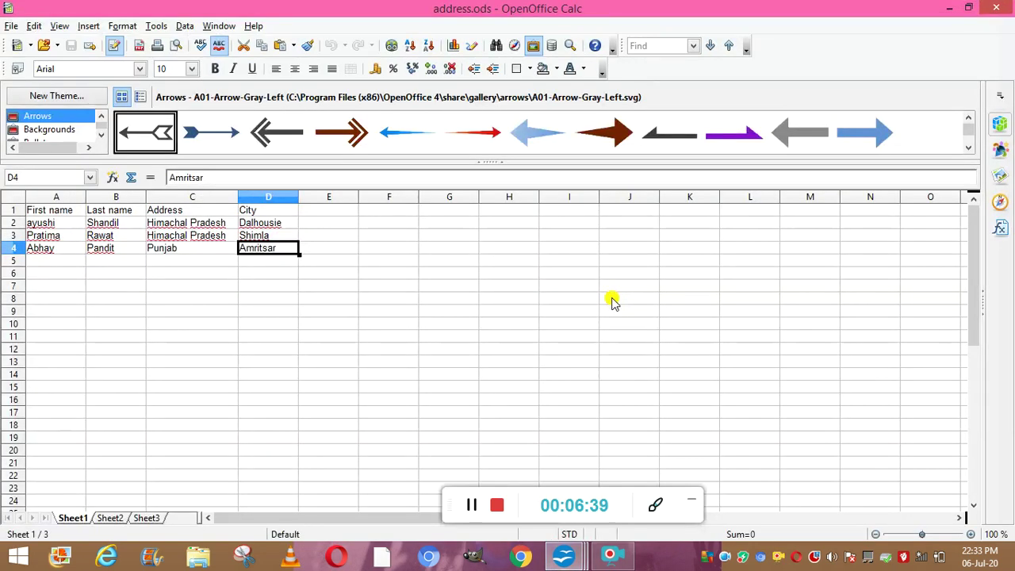
left_click(996, 8)
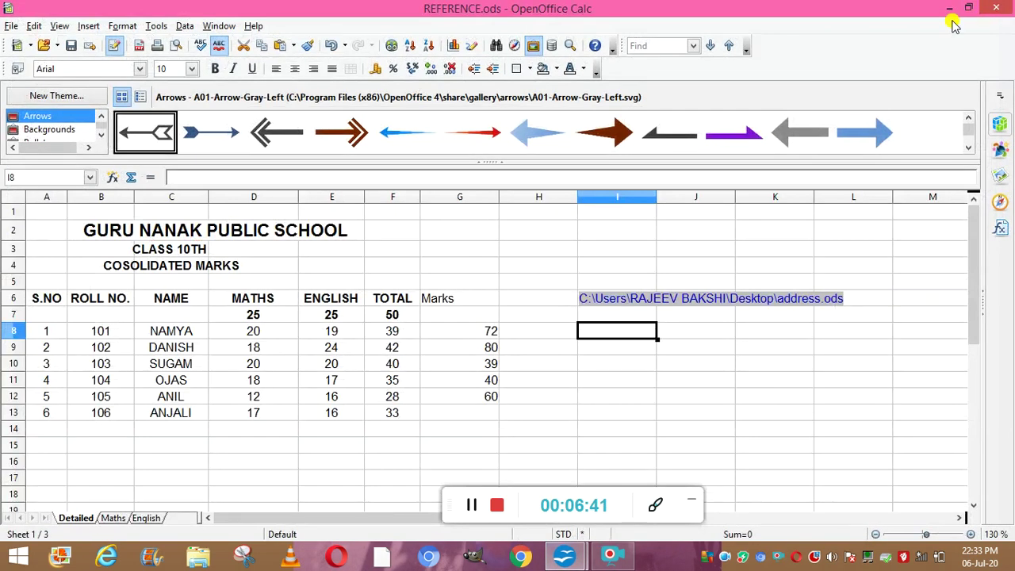
left_click(474, 509)
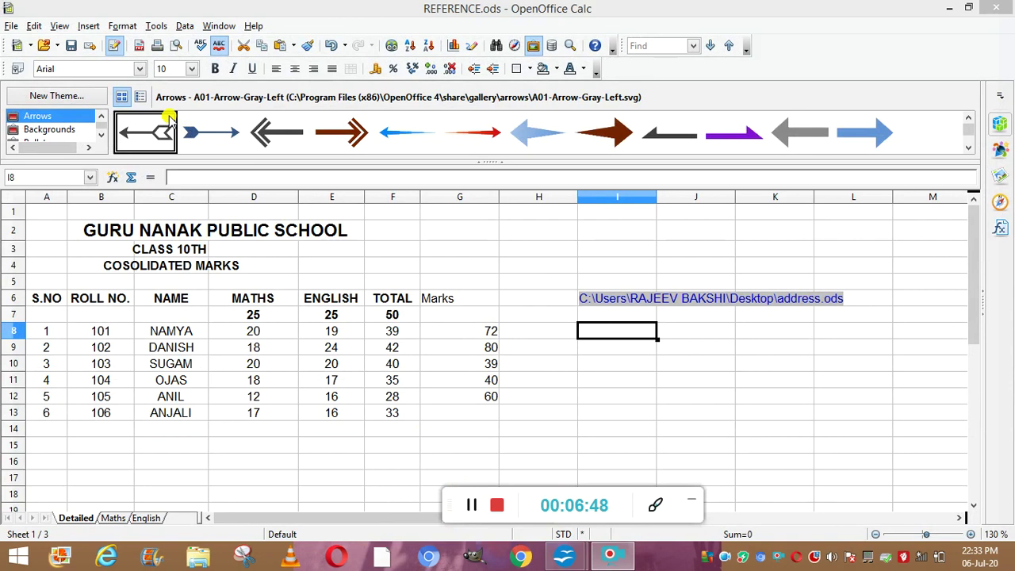
Step: Link the HTML_tables range of heading.html on the Desktop into cell I8 as external data, using automatic import language
left_click(86, 26)
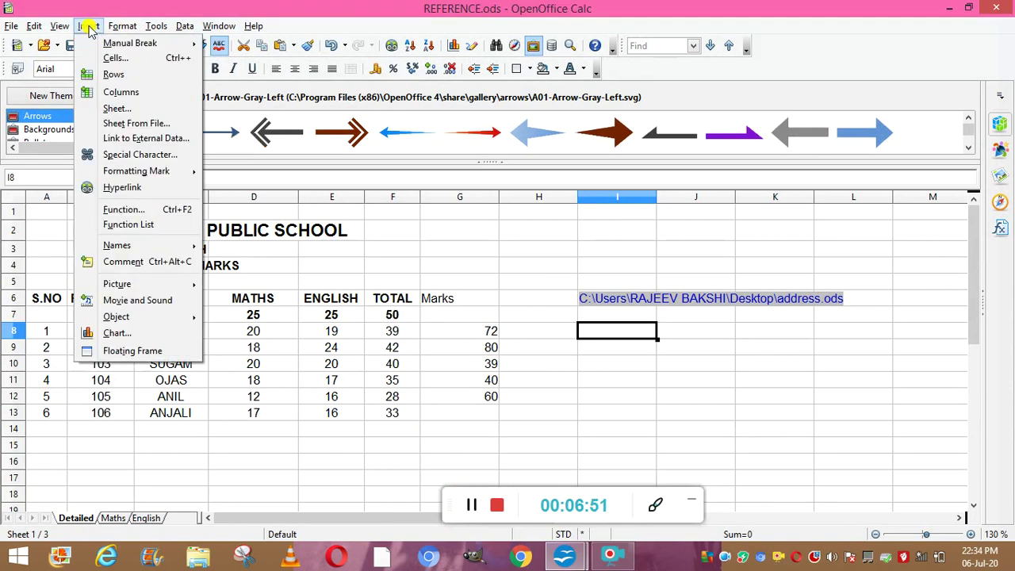
left_click(145, 140)
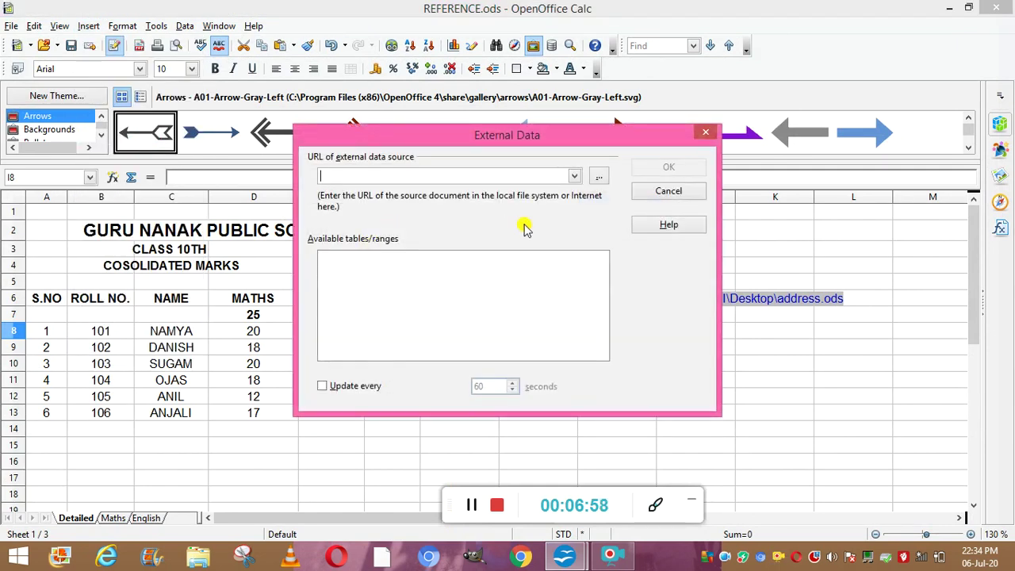
left_click(600, 176)
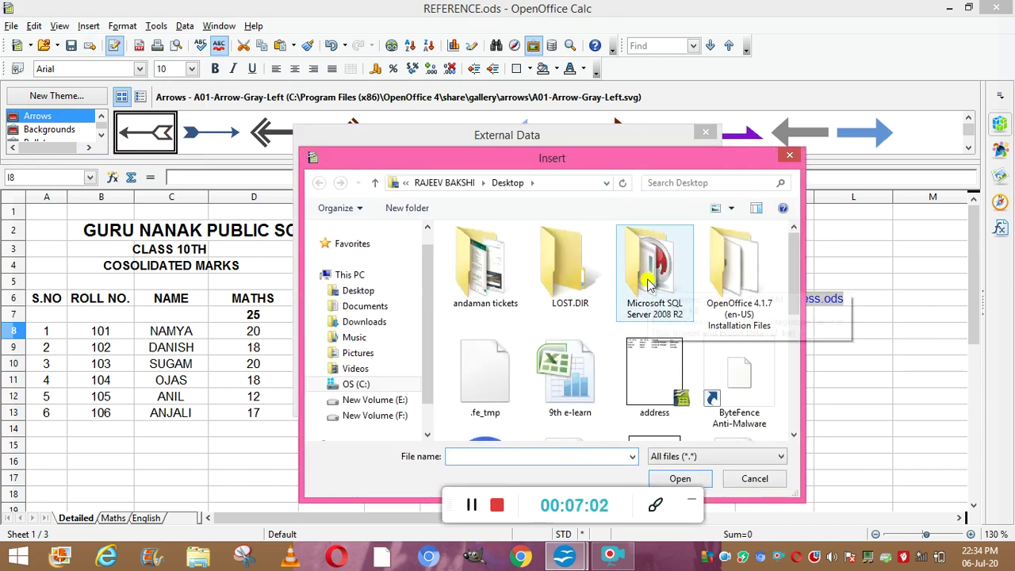
left_click(734, 457)
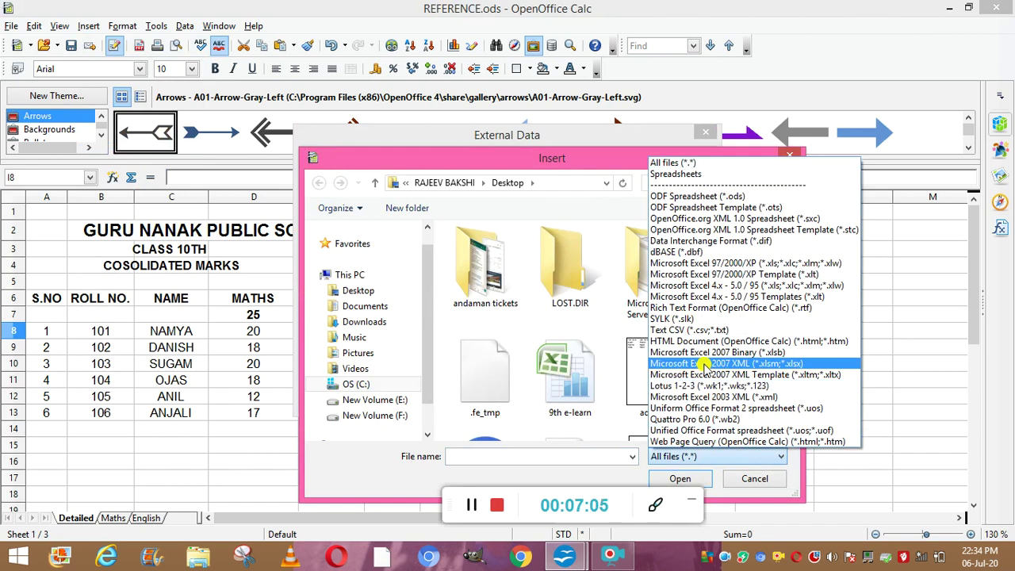
left_click(697, 341)
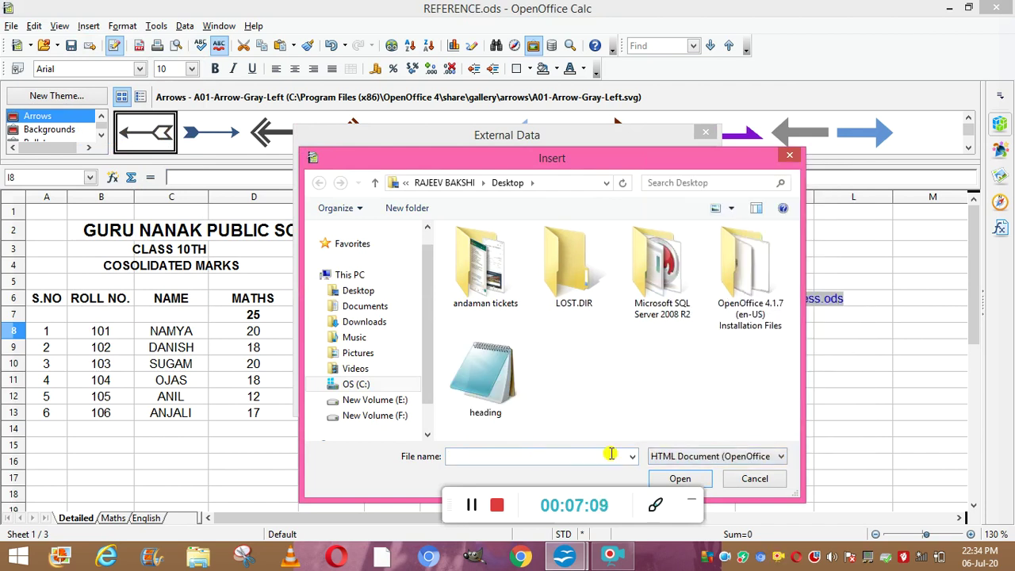
left_click(507, 386)
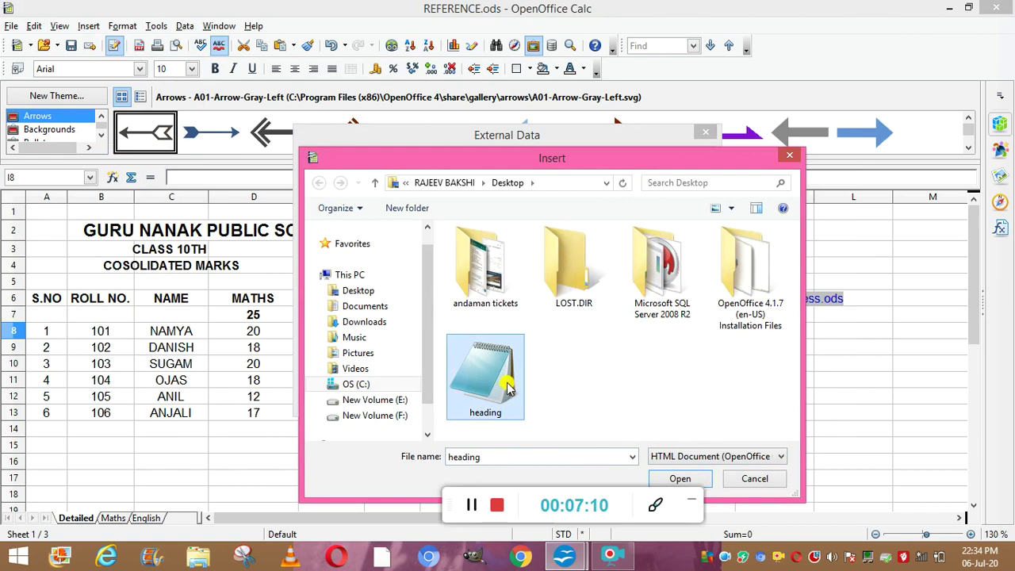
left_click(680, 478)
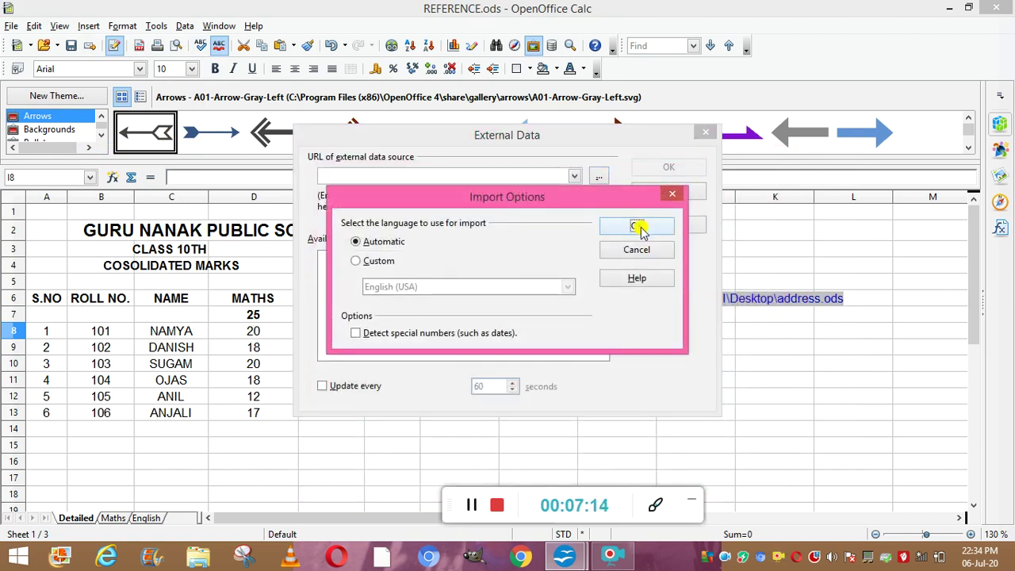
left_click(638, 228)
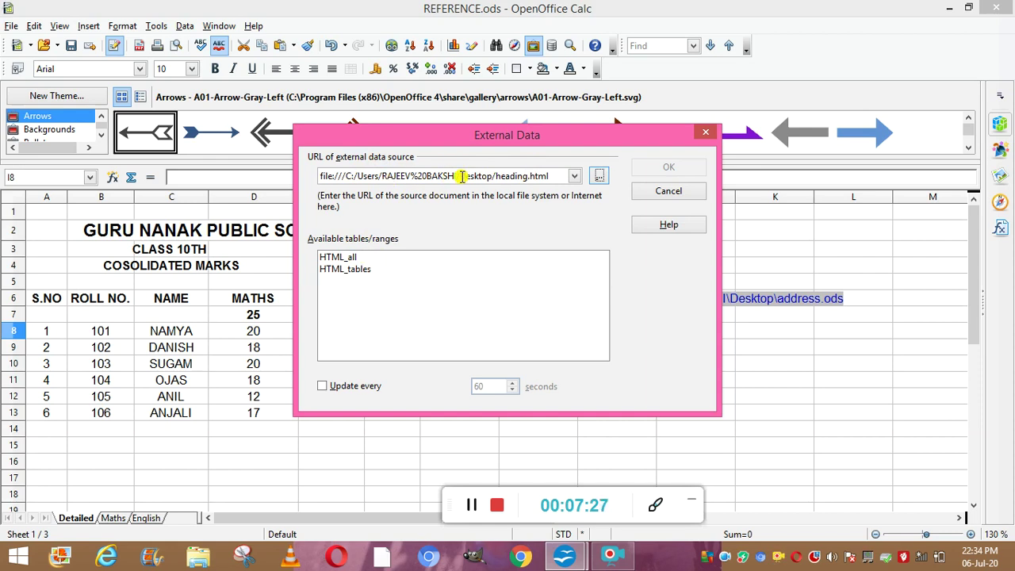
left_click(352, 271)
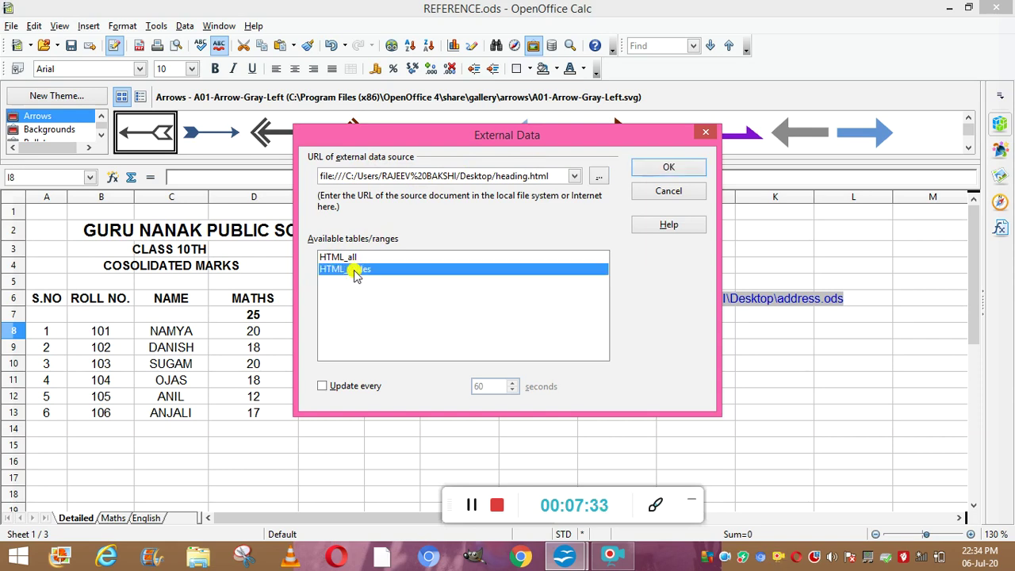
left_click(673, 165)
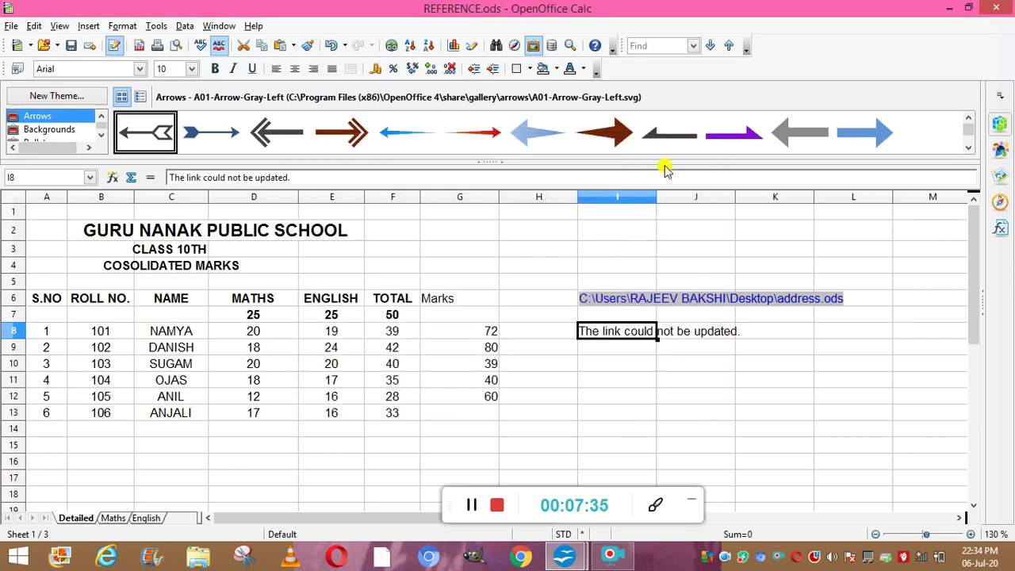
Step: Link the HTML_all range of heading.html on the Desktop into cell I9 as external data, using automatic import language
left_click(645, 353)
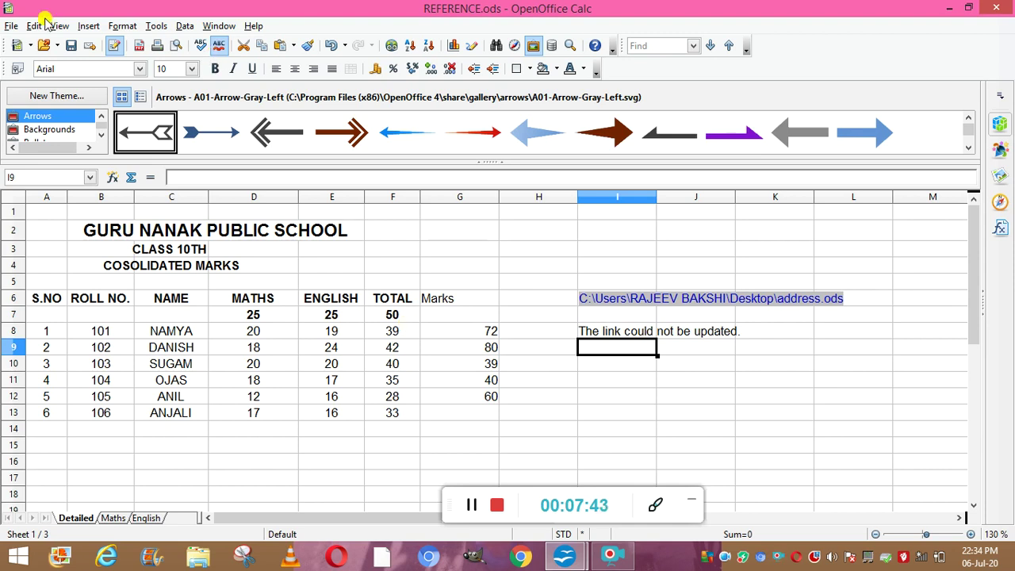
left_click(89, 26)
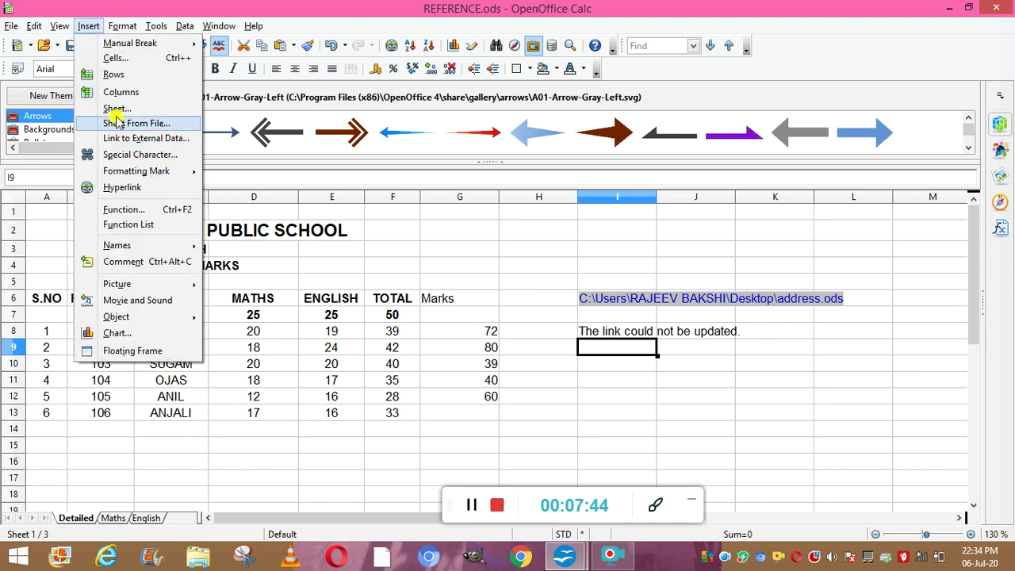
left_click(124, 139)
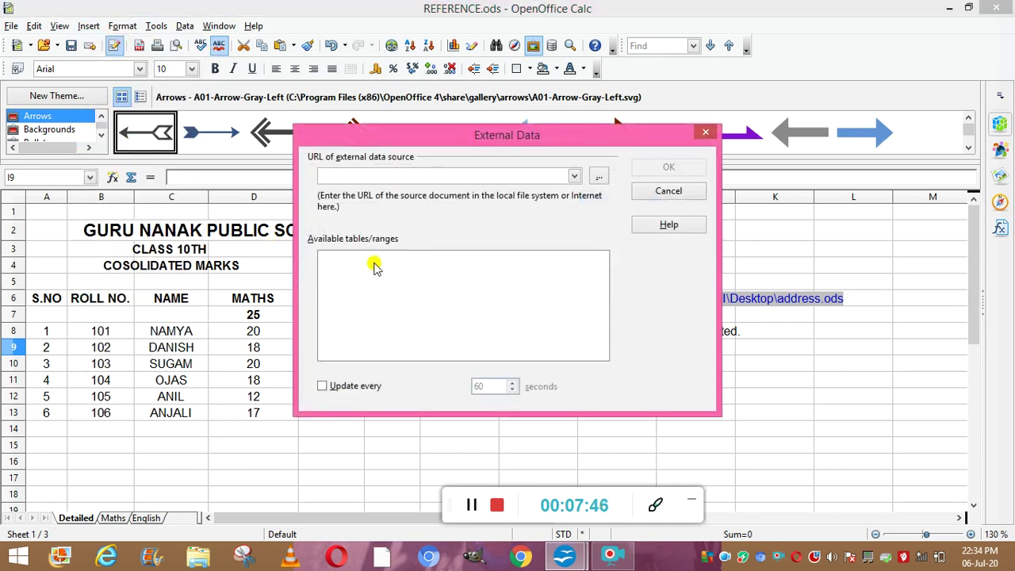
left_click(601, 176)
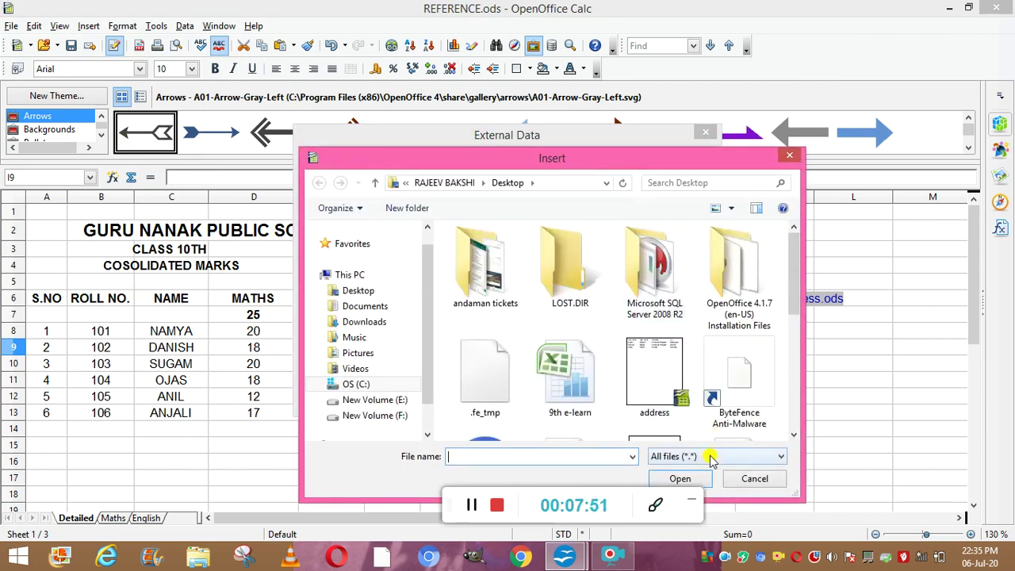
left_click(705, 456)
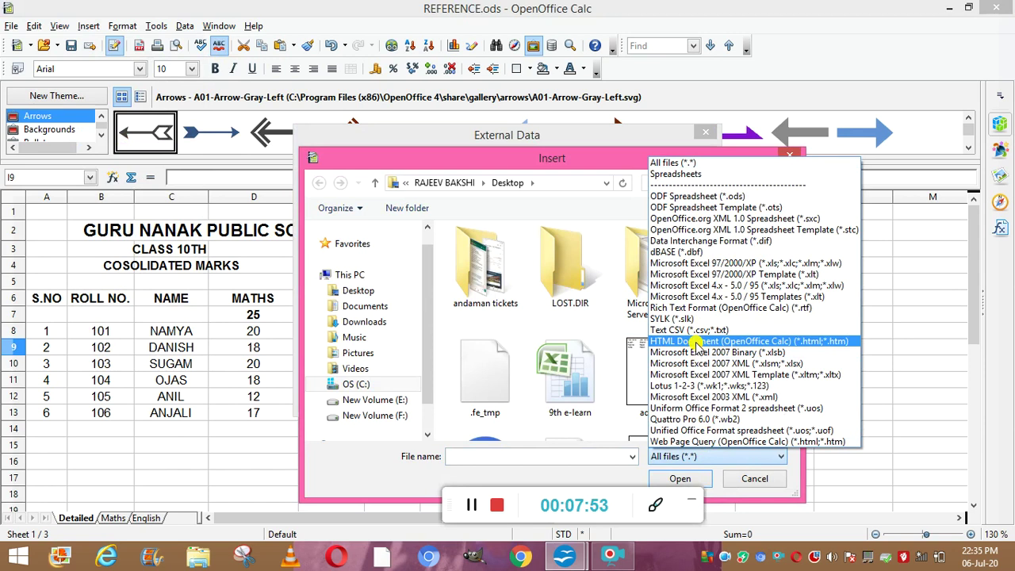
left_click(694, 341)
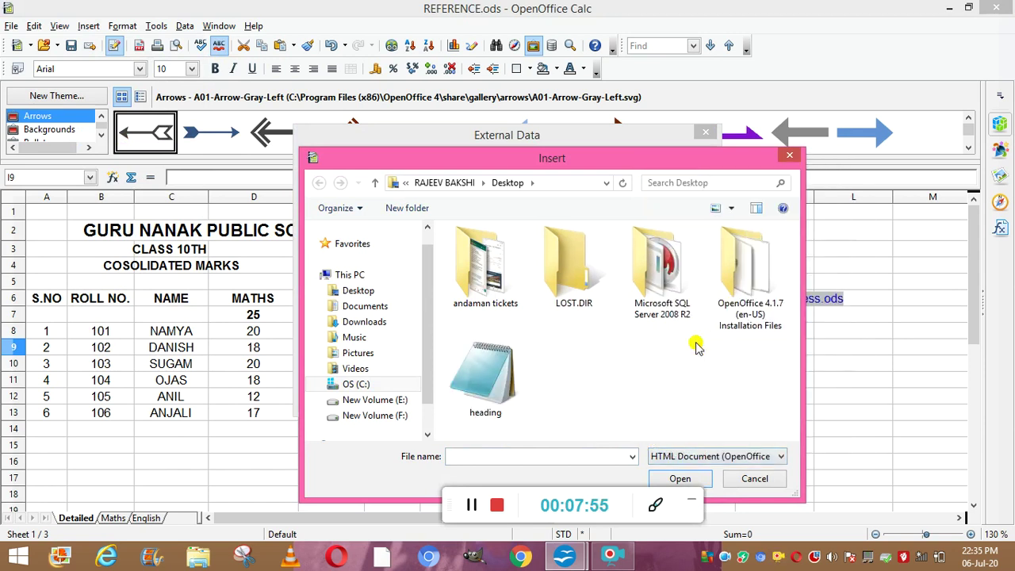
left_click(478, 386)
left_click(672, 479)
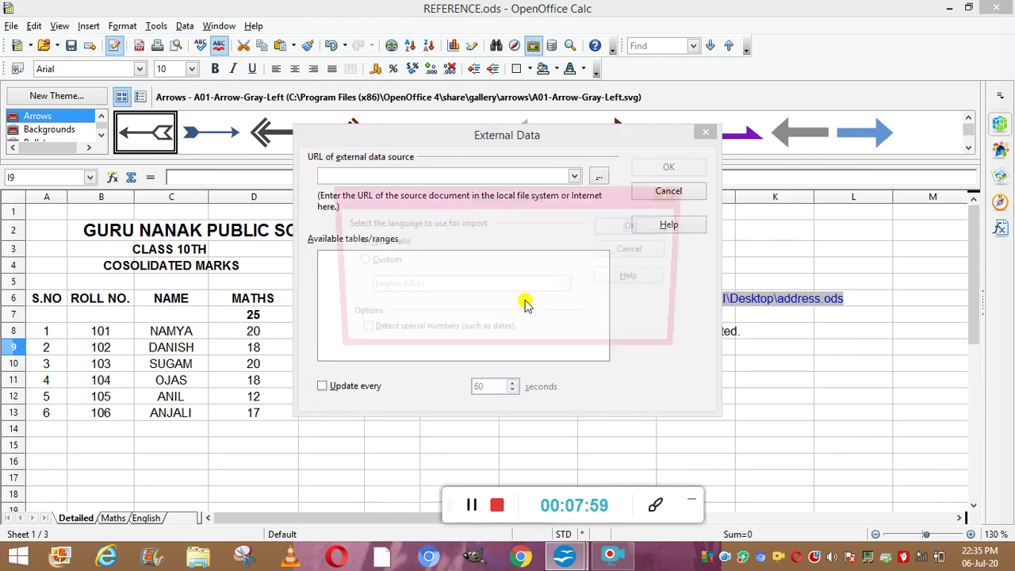
left_click(642, 230)
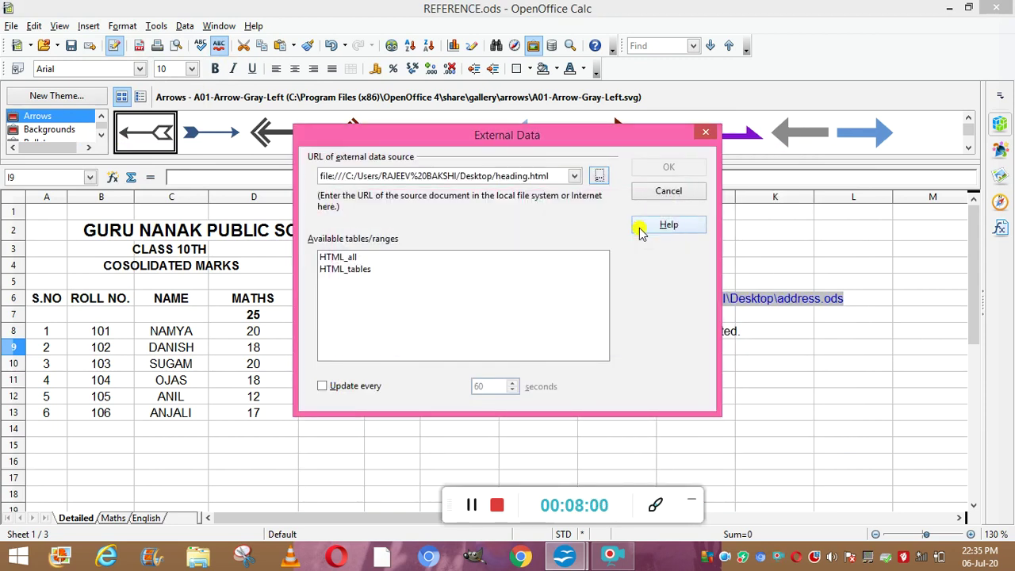
left_click(345, 258)
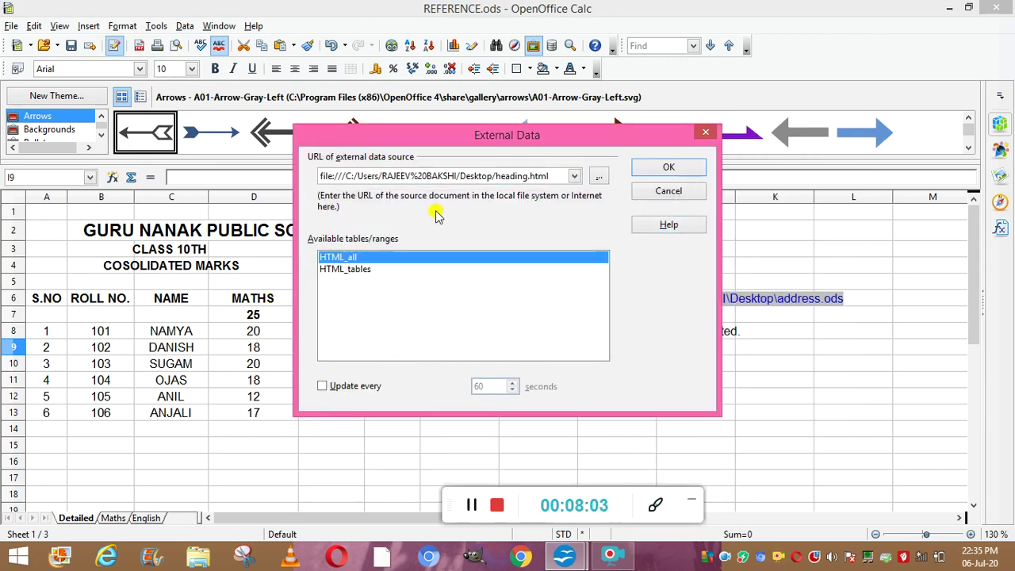
left_click(662, 167)
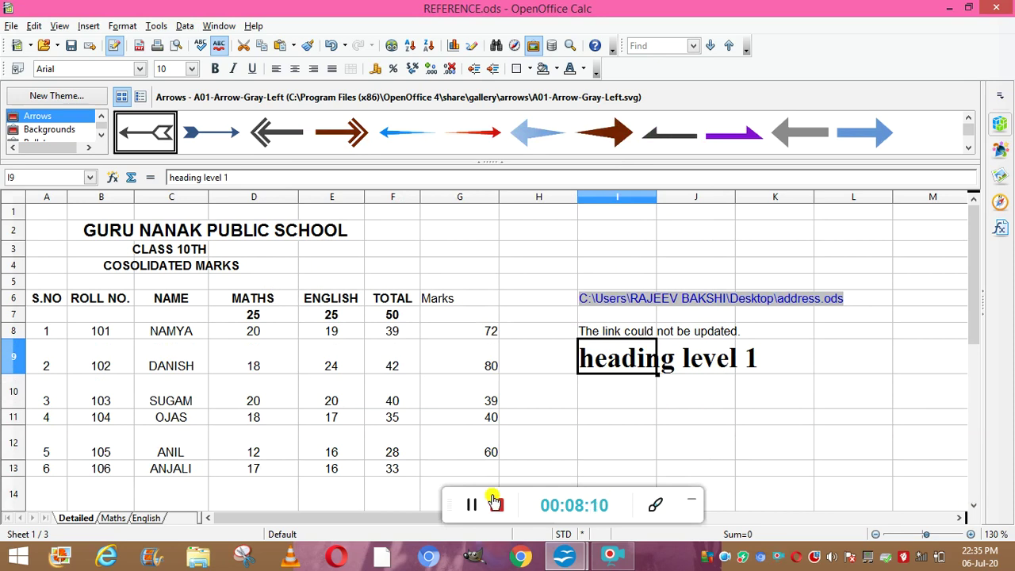
left_click(468, 504)
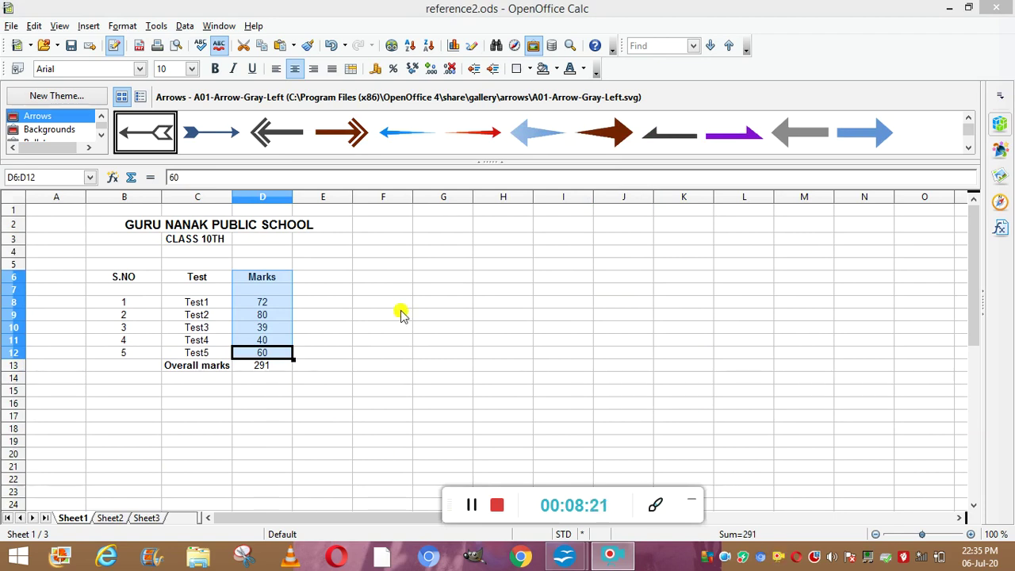
left_click(111, 518)
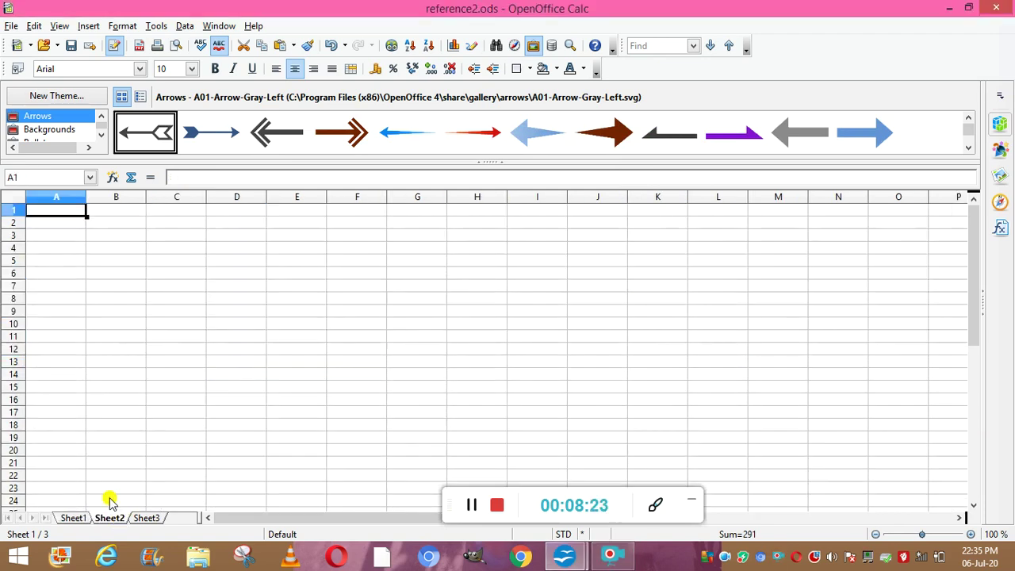
left_click(156, 26)
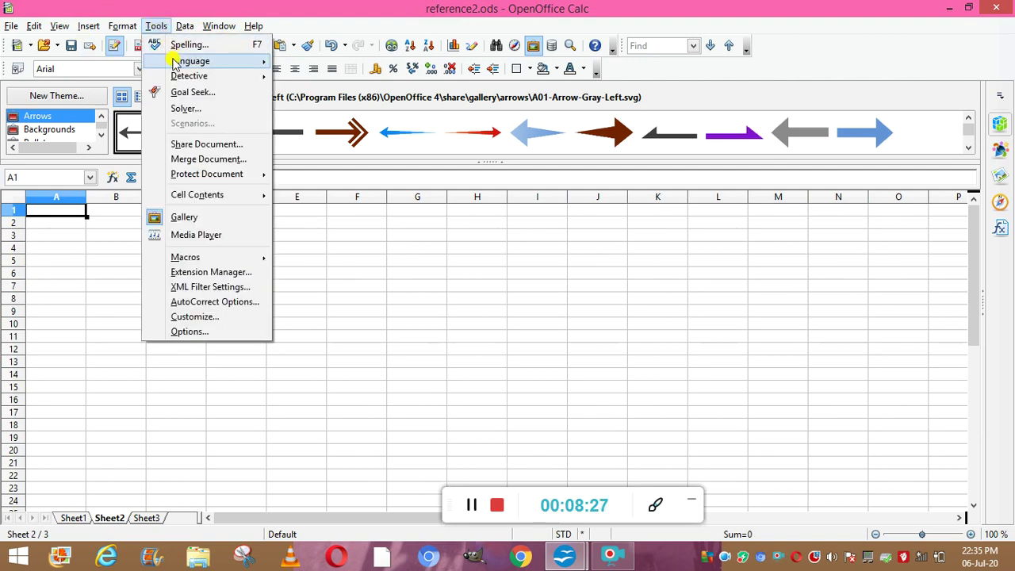
left_click(191, 332)
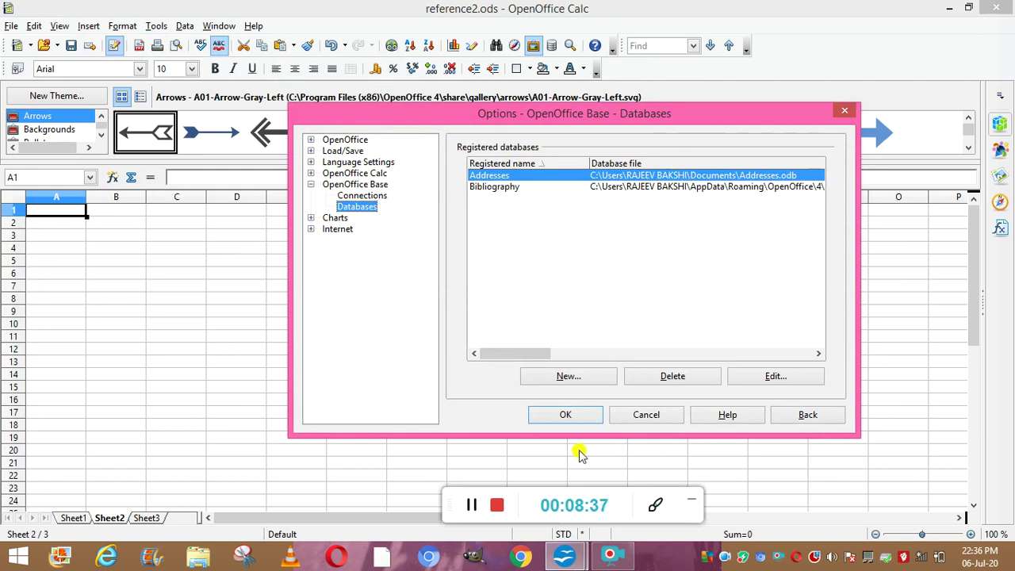
left_click(569, 379)
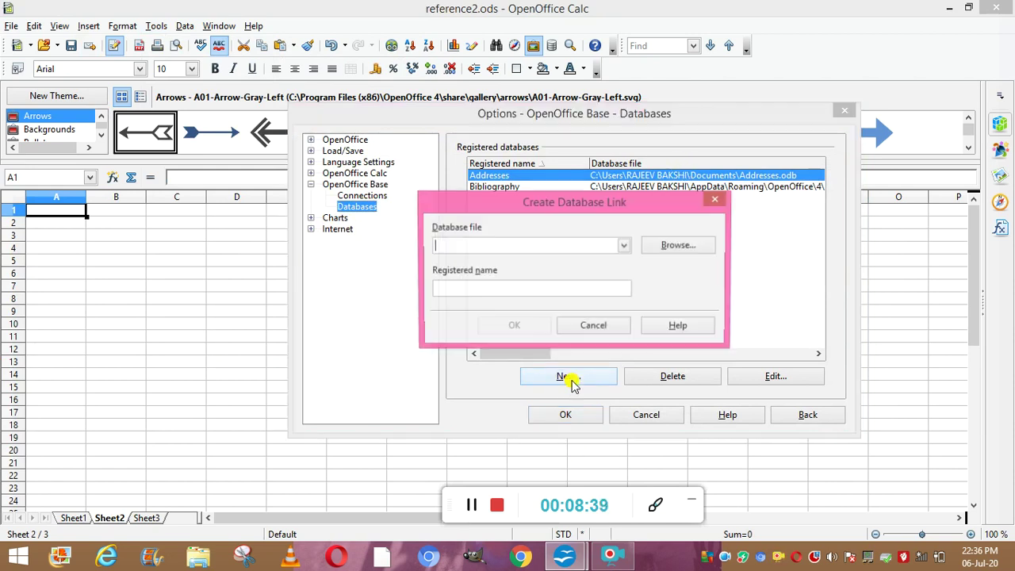
left_click(671, 248)
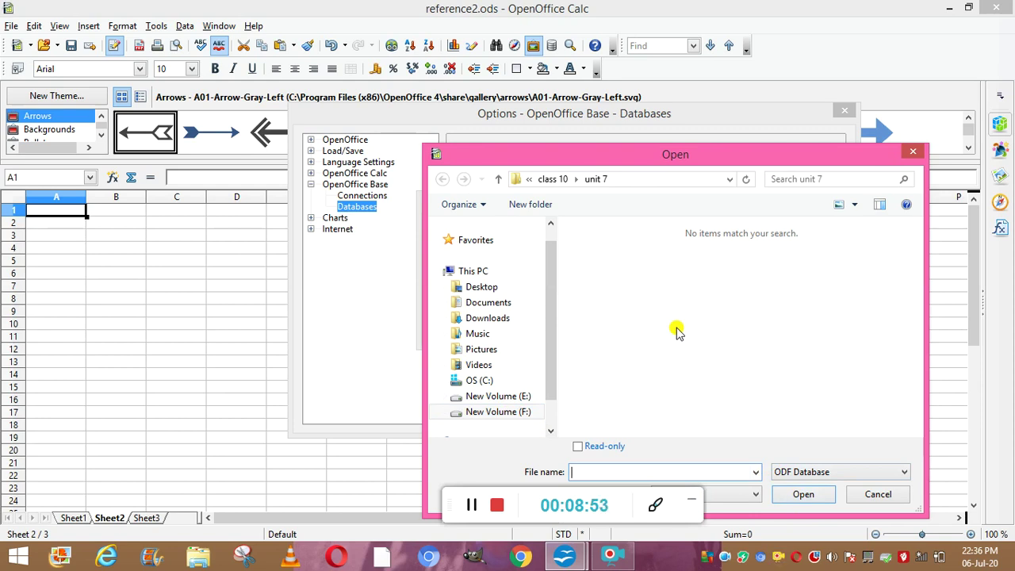
left_click(875, 494)
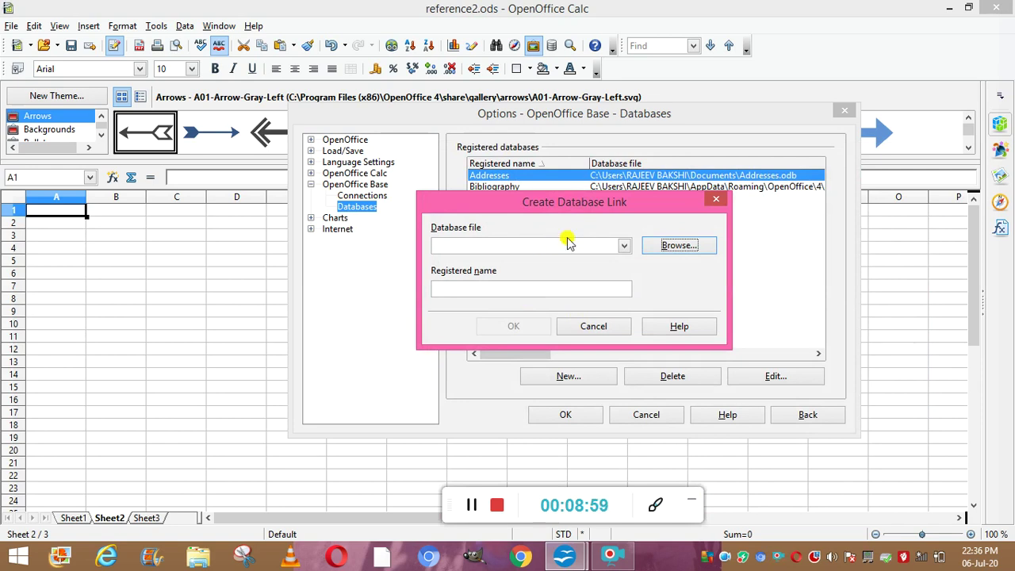
left_click(604, 328)
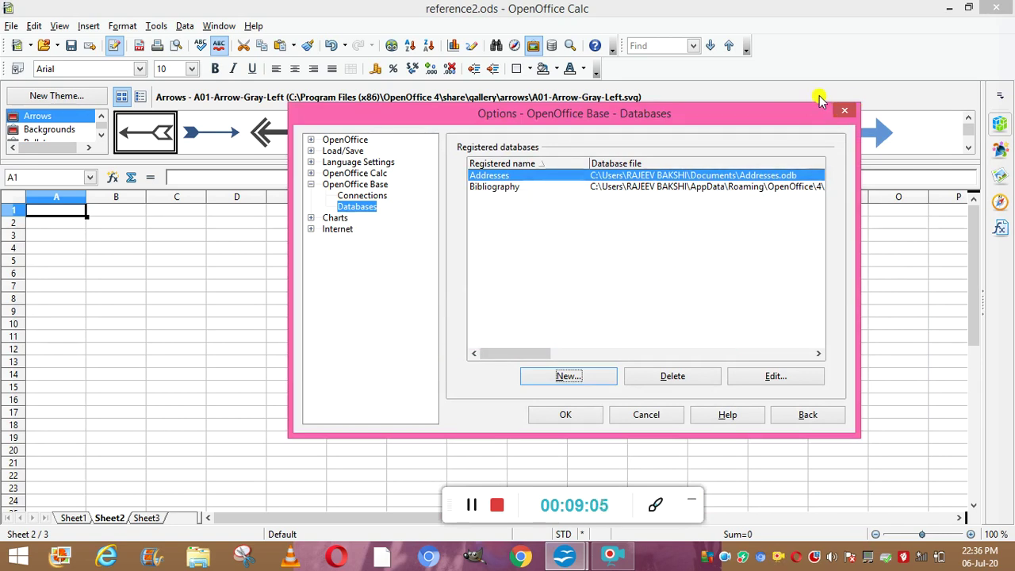
left_click(844, 115)
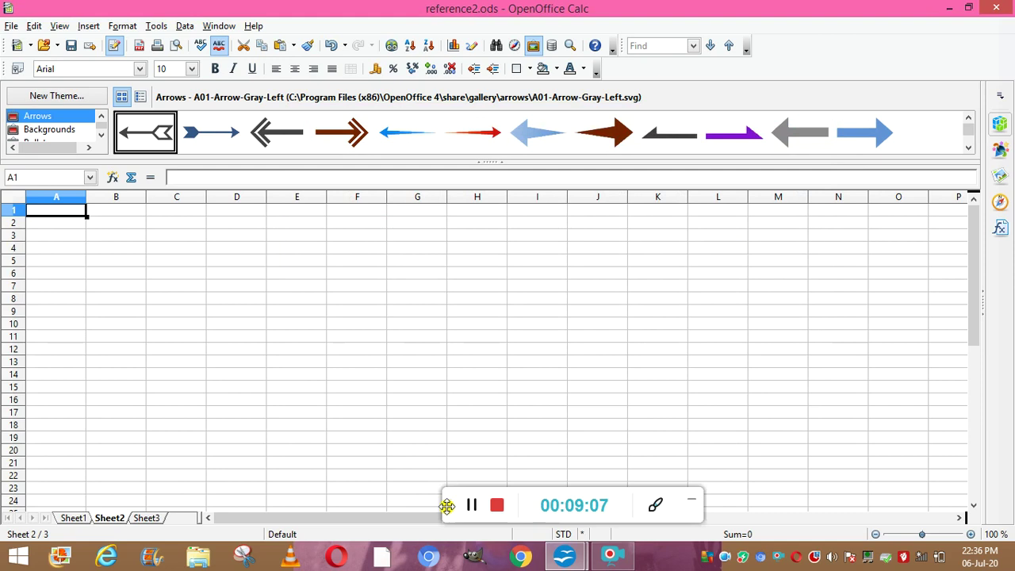
left_click(475, 505)
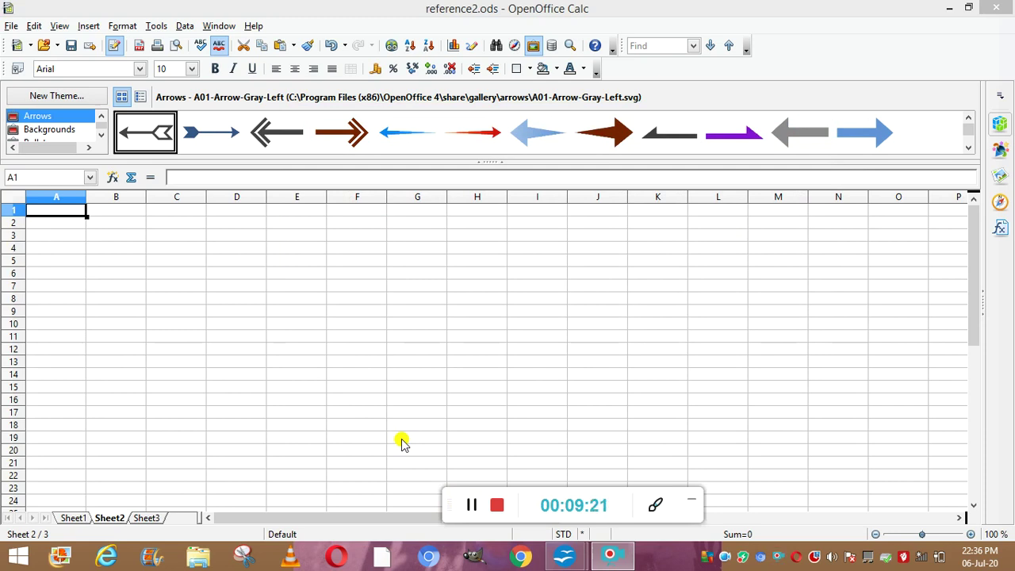
Step: From Sheet1, enable sharing of reference2.ods with other users and save the spreadsheet to activate sharing mode
left_click(75, 518)
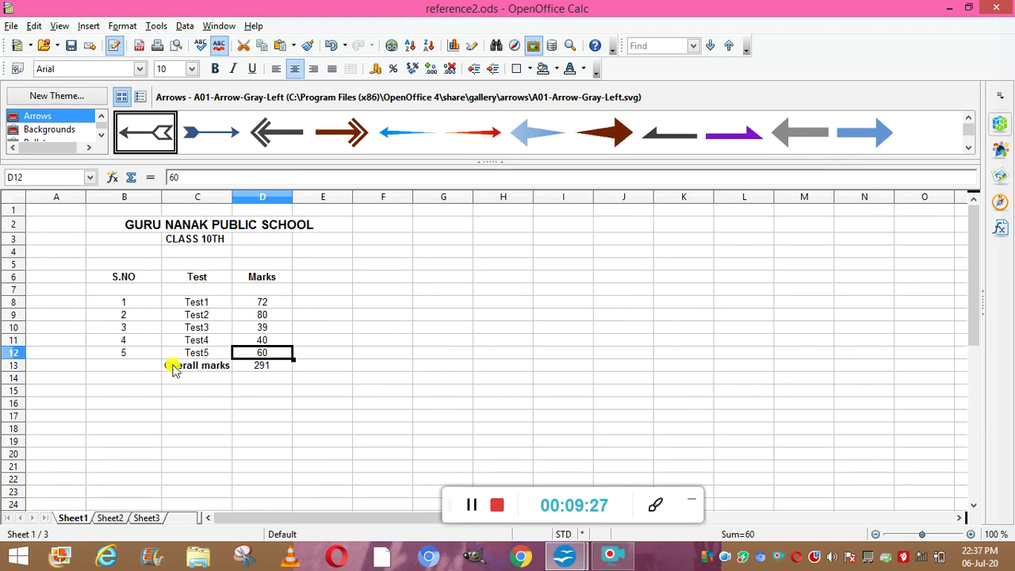
left_click(156, 26)
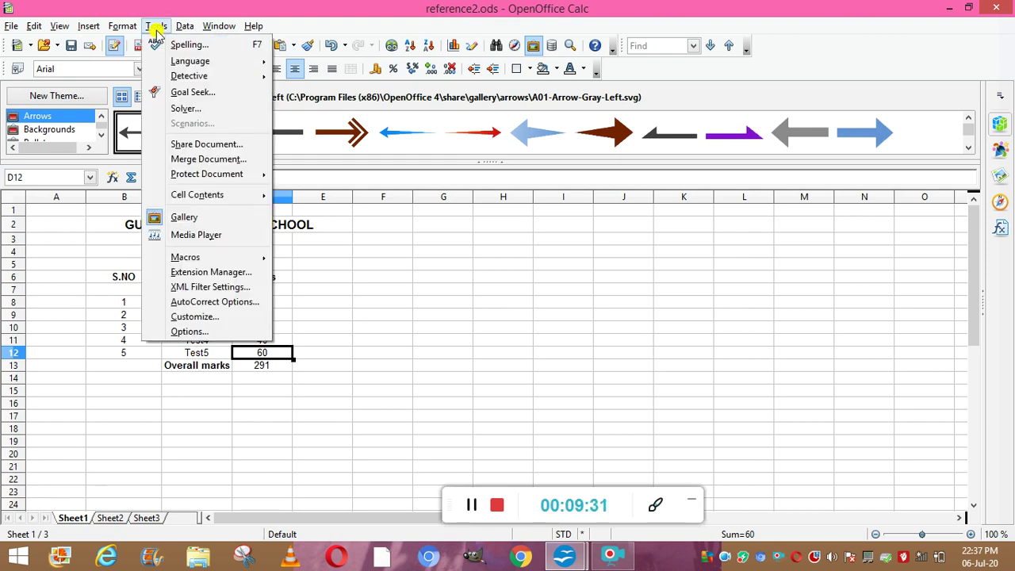
left_click(199, 146)
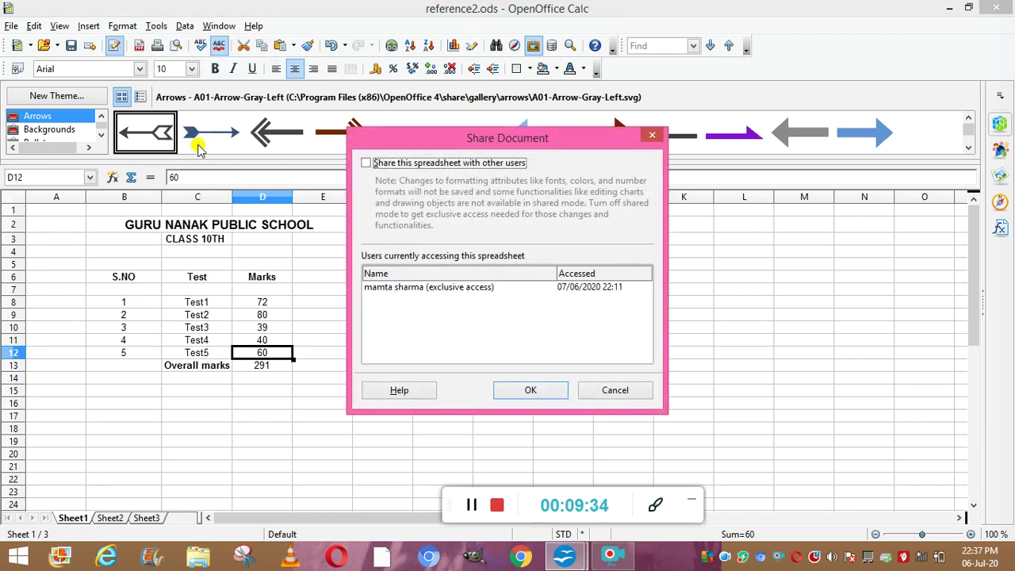
left_click(366, 163)
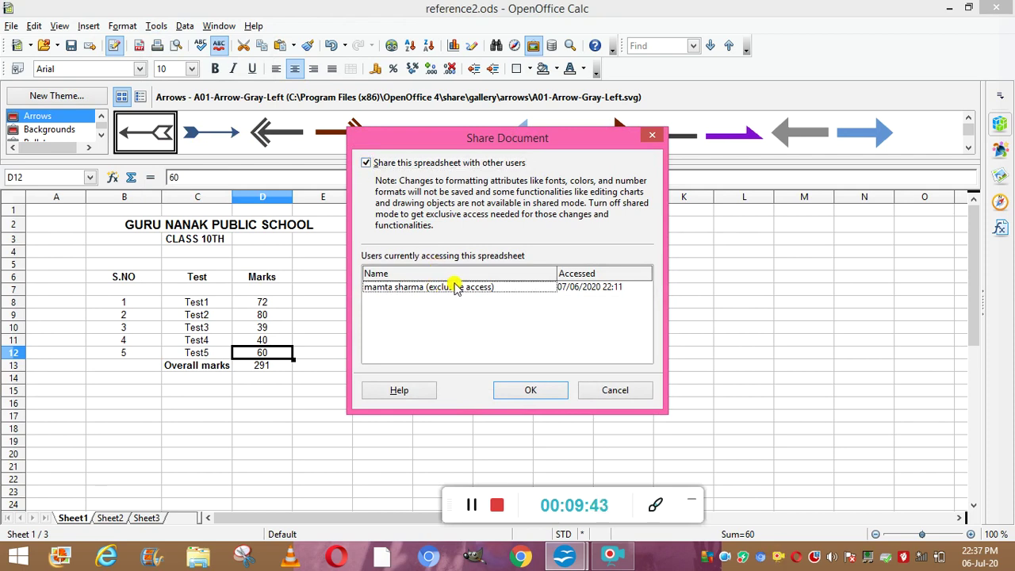
left_click(527, 392)
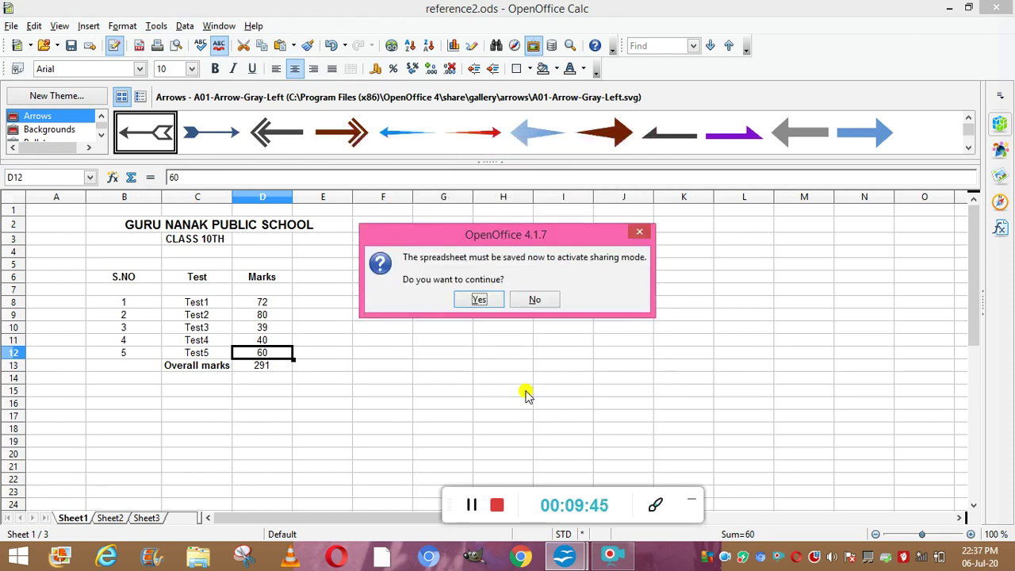
left_click(478, 301)
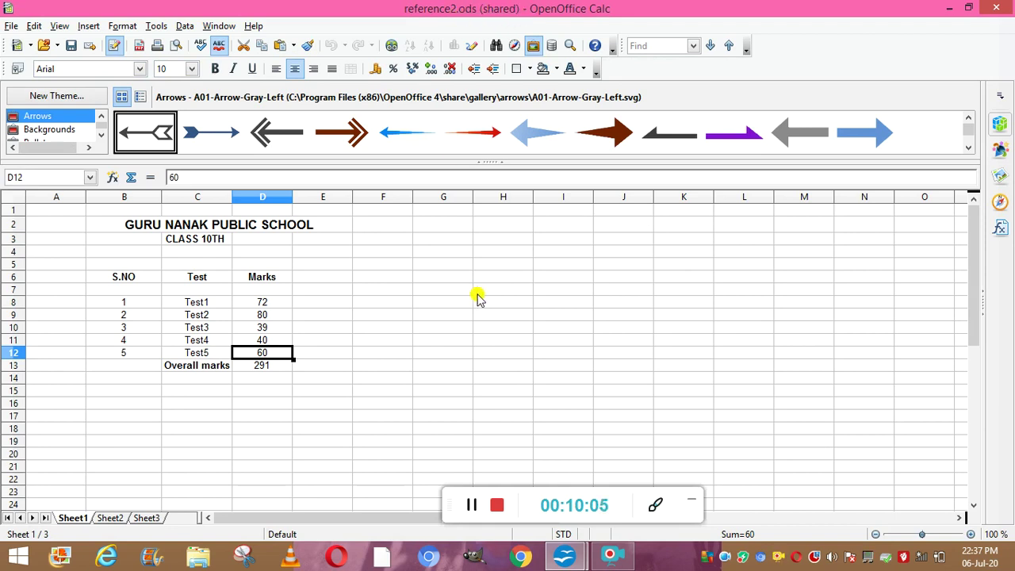
left_click(472, 512)
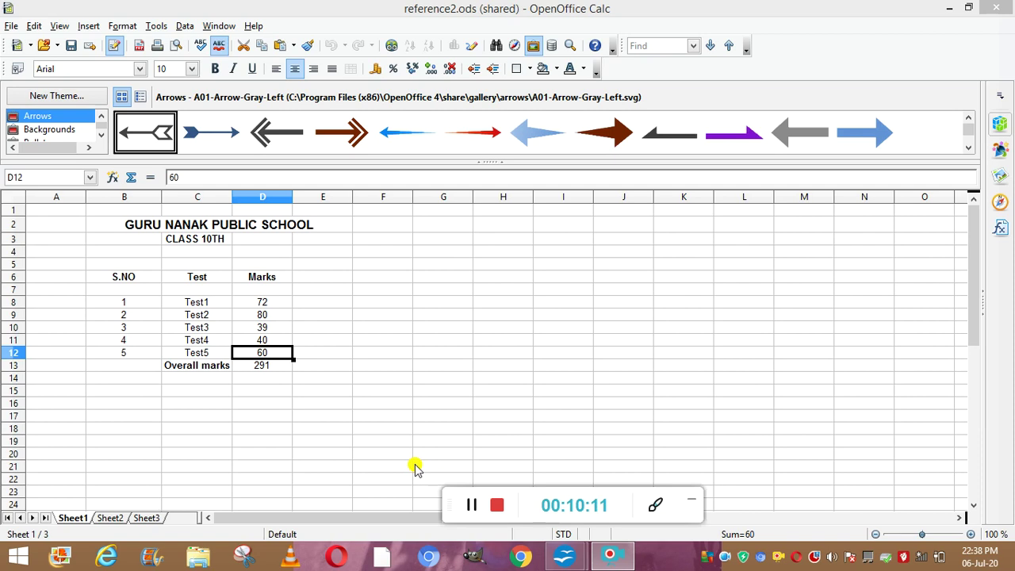
Step: Close reference2.ods, switch to REFERENCE.ods and browse for a file to open in the study material 2020 folder on drive F:
left_click(997, 8)
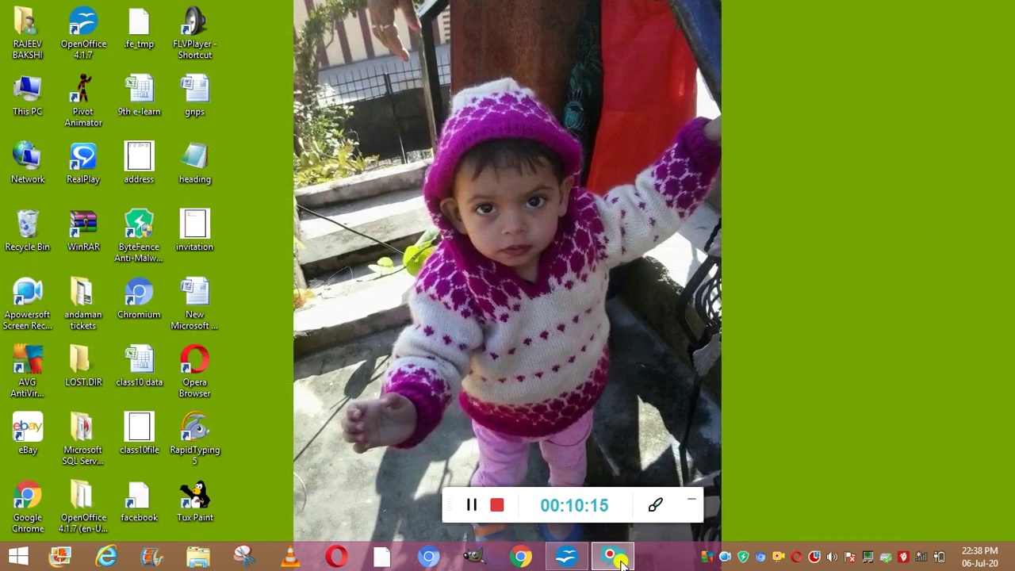
left_click(571, 556)
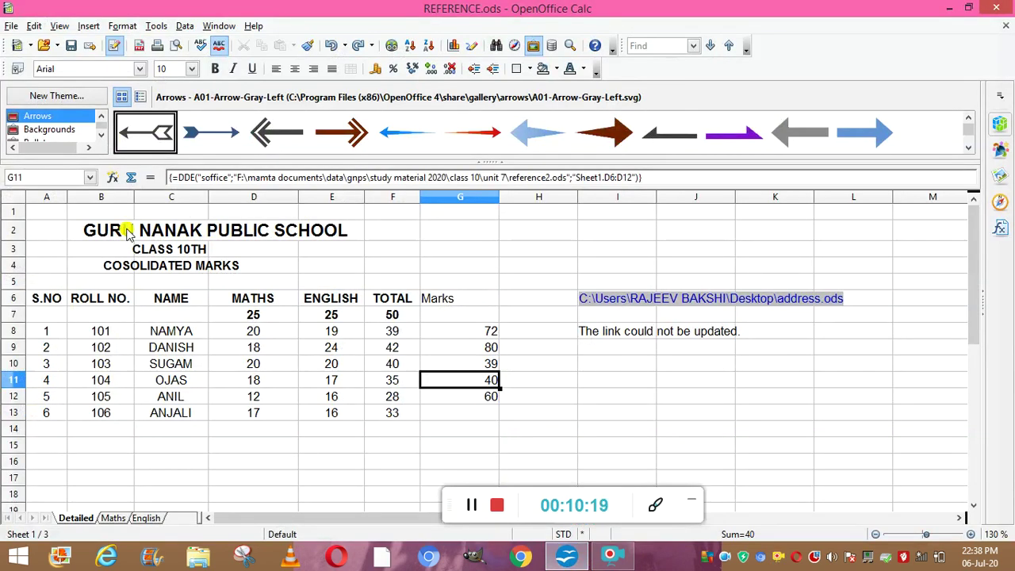
left_click(13, 27)
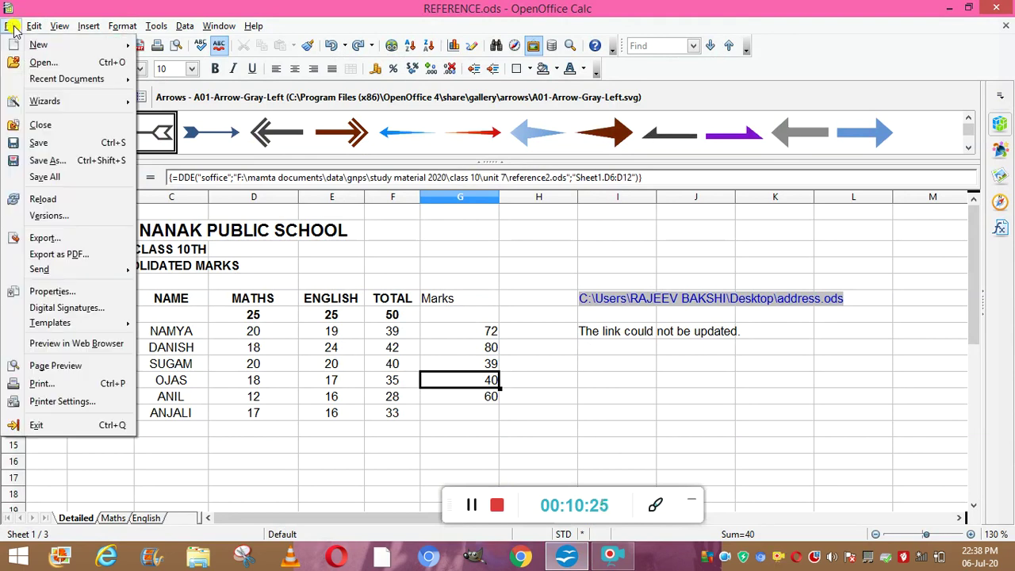
left_click(68, 67)
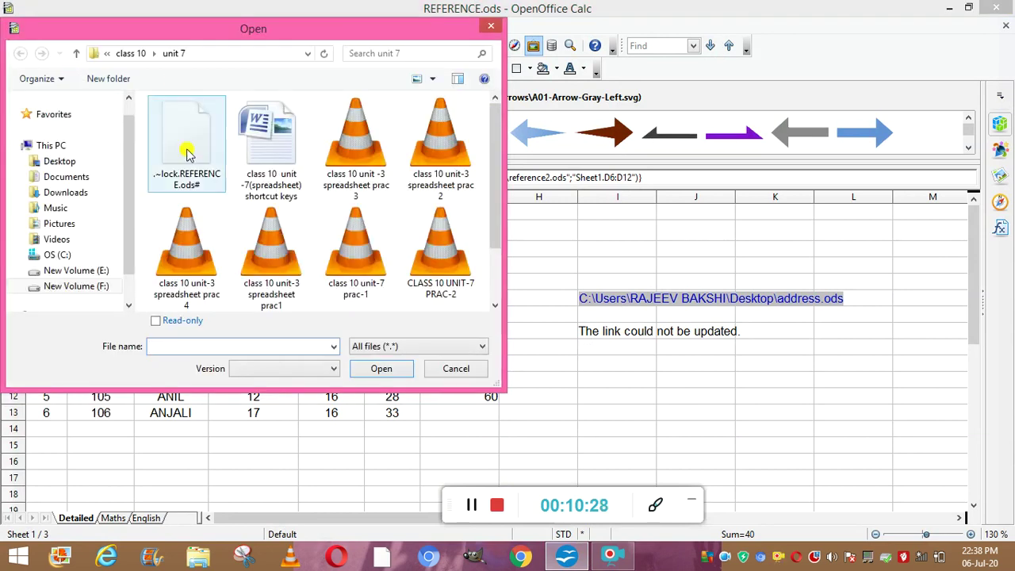
left_click(103, 287)
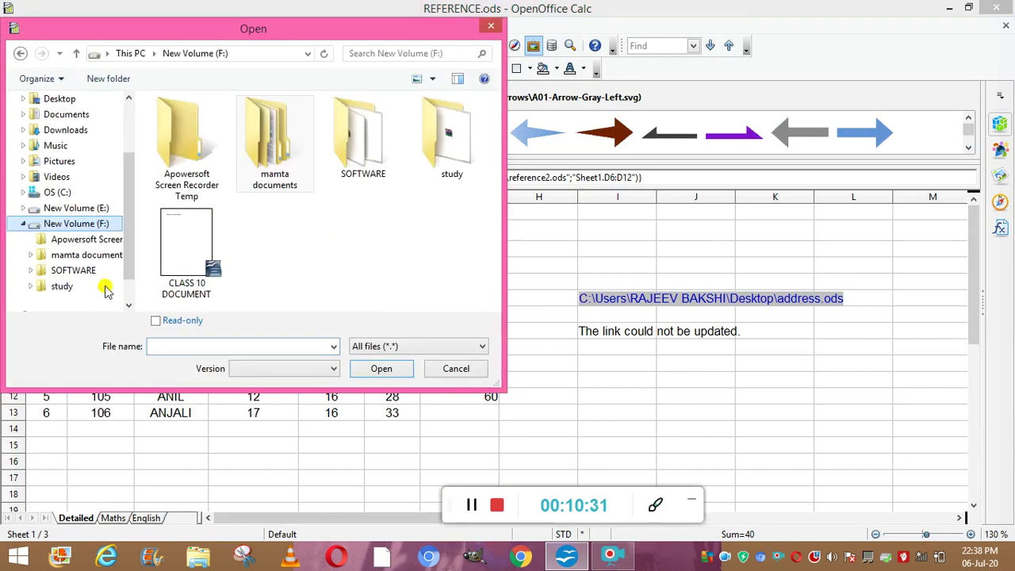
double_click(272, 157)
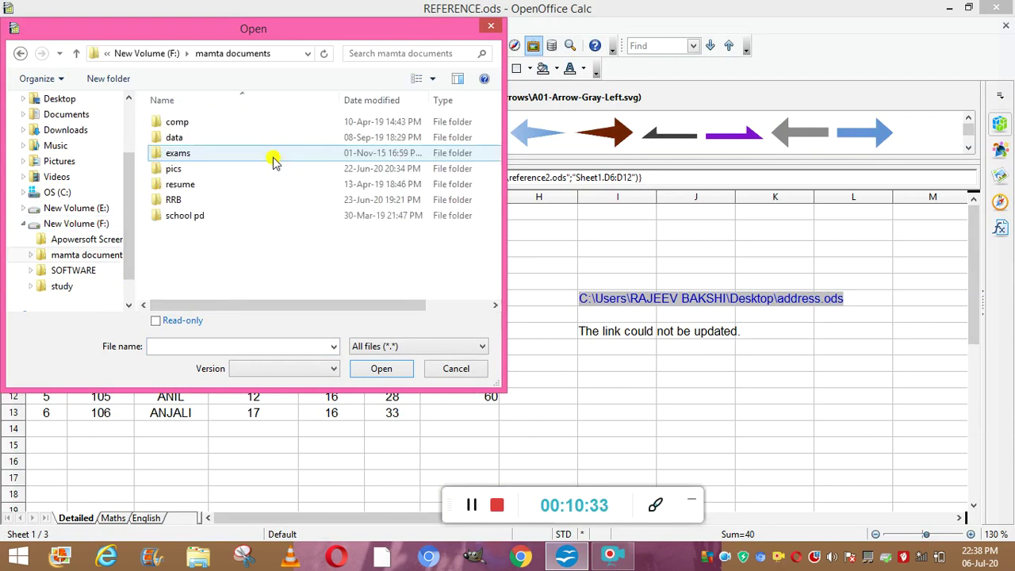
double_click(215, 138)
left_click(214, 141)
double_click(215, 141)
left_click(225, 121)
double_click(224, 122)
left_click(224, 121)
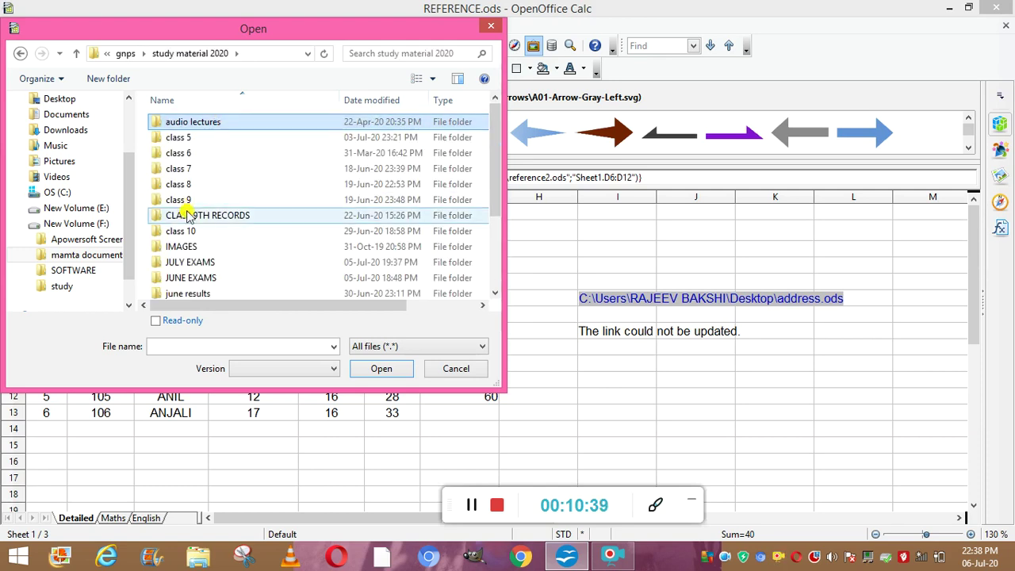
Step: Open the reference2 spreadsheet from the unit 7 folder inside class 10
left_click(194, 231)
double_click(194, 231)
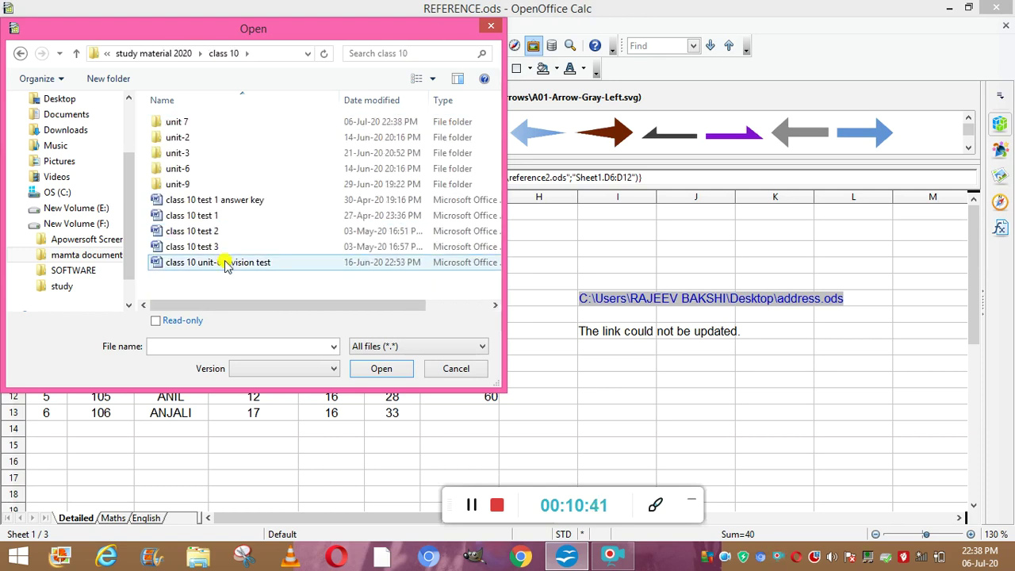
left_click(198, 123)
double_click(199, 123)
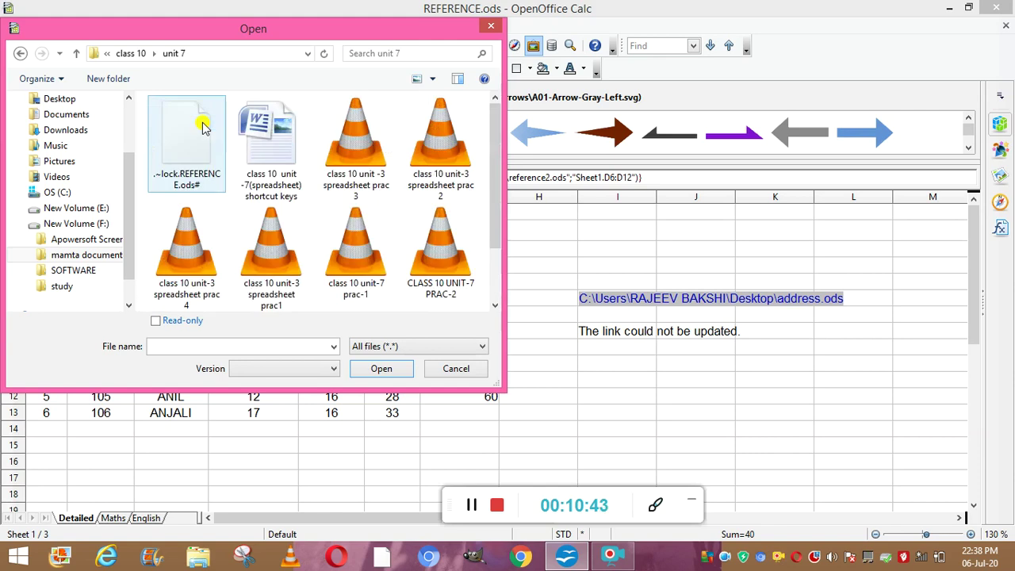
left_click(494, 306)
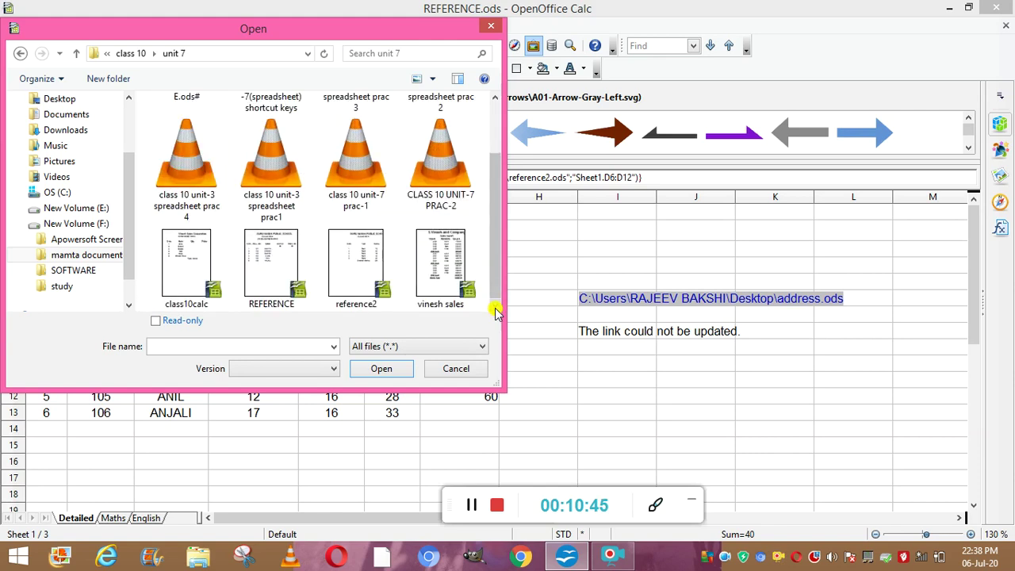
left_click(381, 277)
left_click(378, 370)
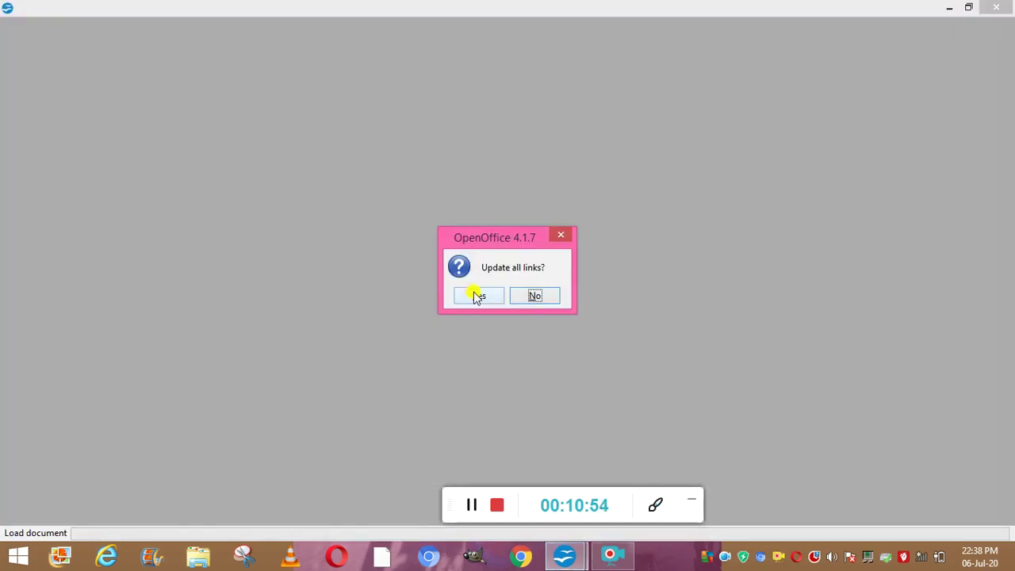
Step: Update all links to other files in reference2.ods and acknowledge the shared mode notice
left_click(471, 293)
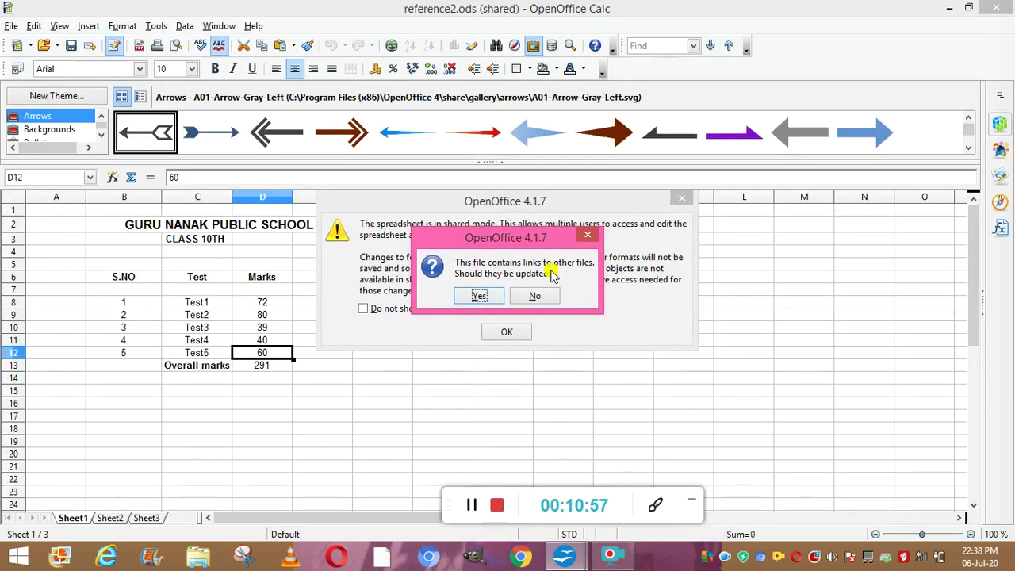
left_click(478, 297)
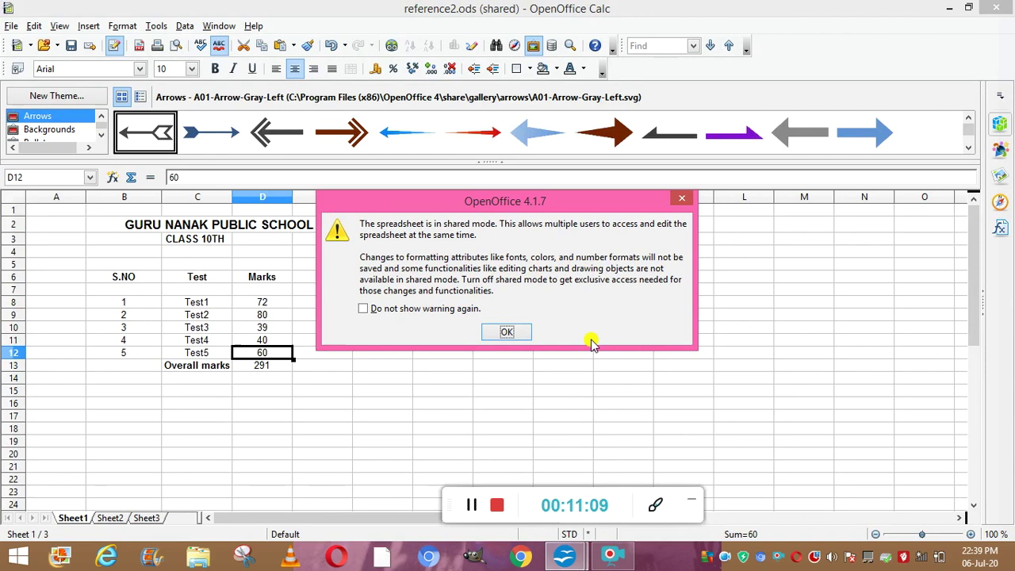
left_click(506, 334)
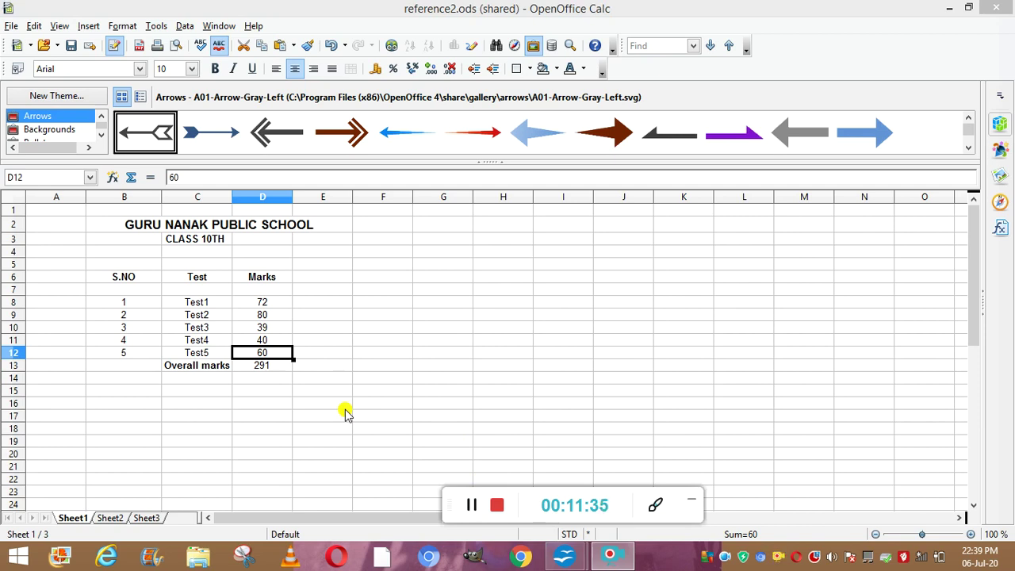
Step: Check Sheet2, and enter 1, 2 and 3 in cells A1 to C1 of Sheet3
left_click(111, 517)
left_click(108, 517)
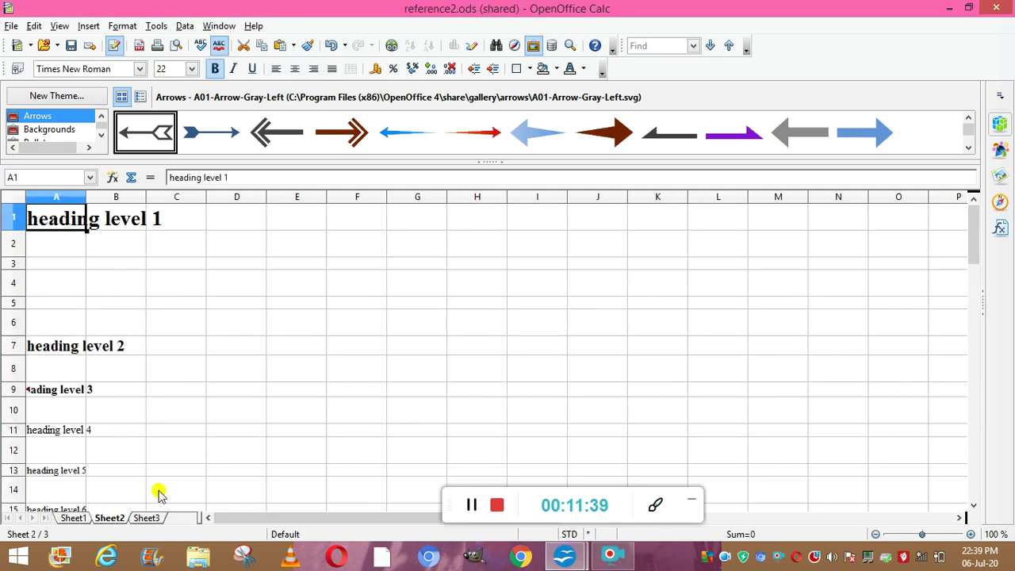
left_click(151, 518)
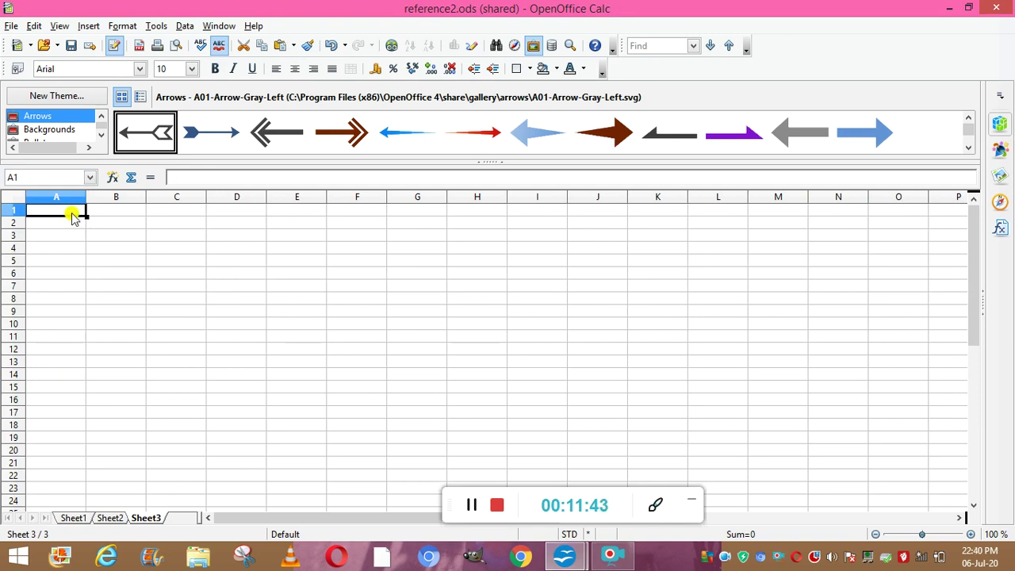
type("1")
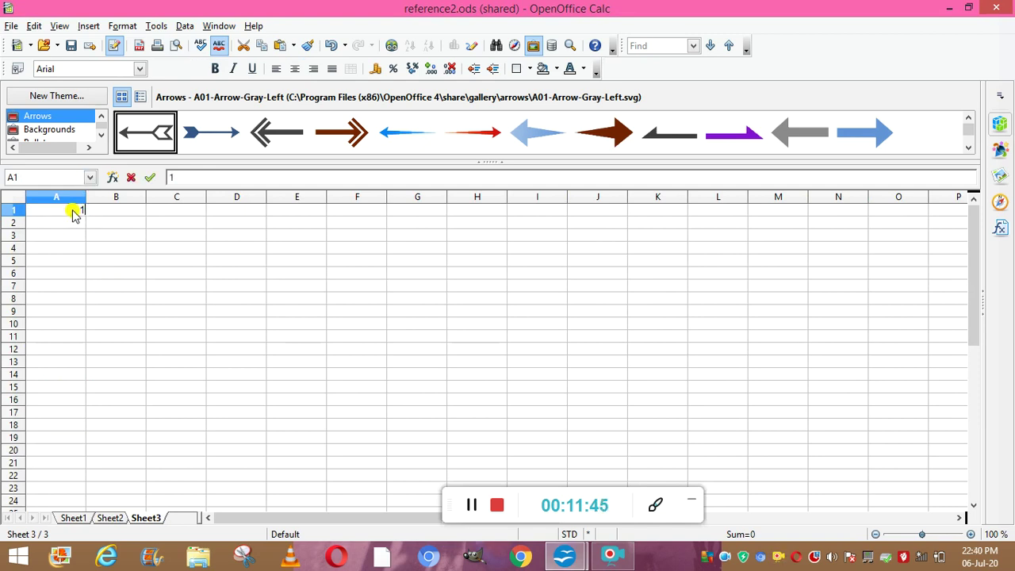
key("Tab")
type("2")
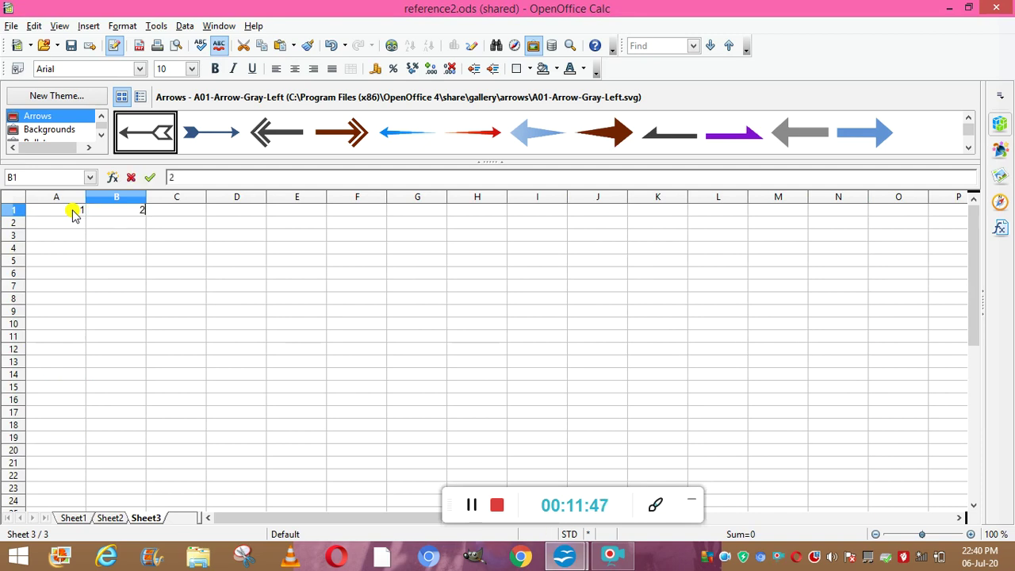
key("Tab")
type("3")
key("Return")
key("Left")
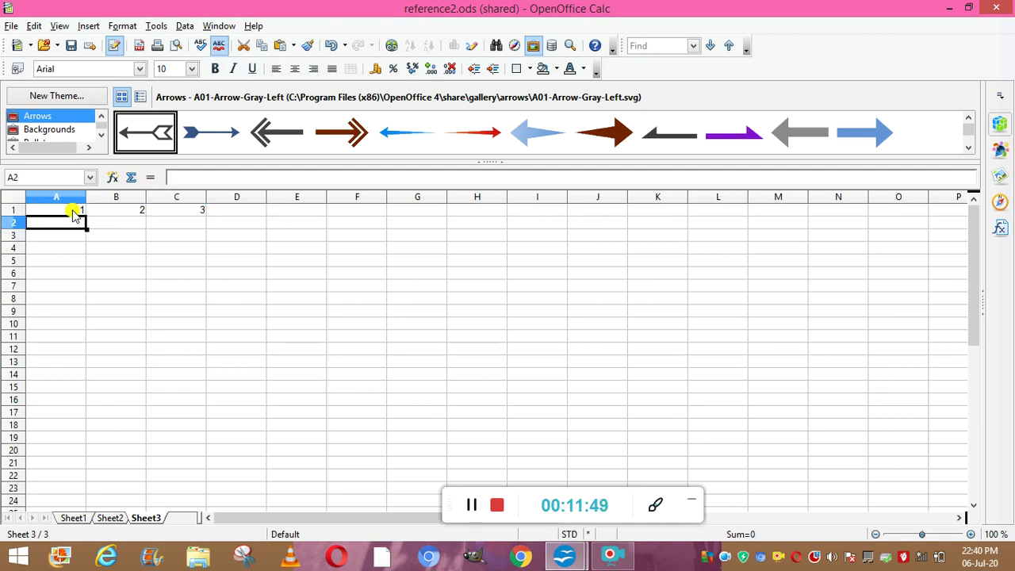
Step: Enter 4, 5 and 6 in cells A2 to C2 and 7, 8 and 9 in cells A3 to C3
type("4")
key("Tab")
type("5")
key("Tab")
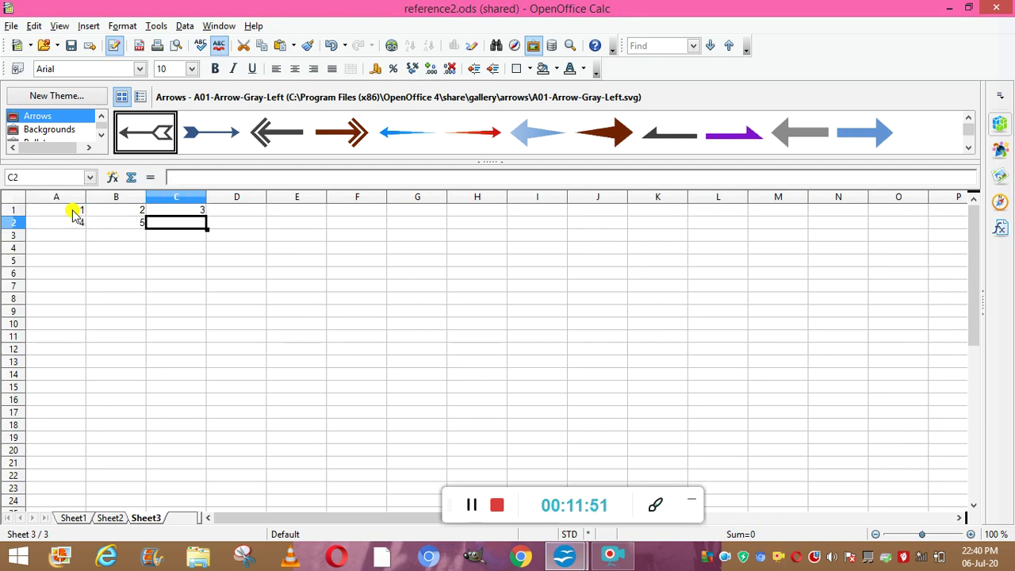
type("6")
key("Return")
key("Left")
type("7")
key("Tab")
type("8")
key("Tab")
type("9")
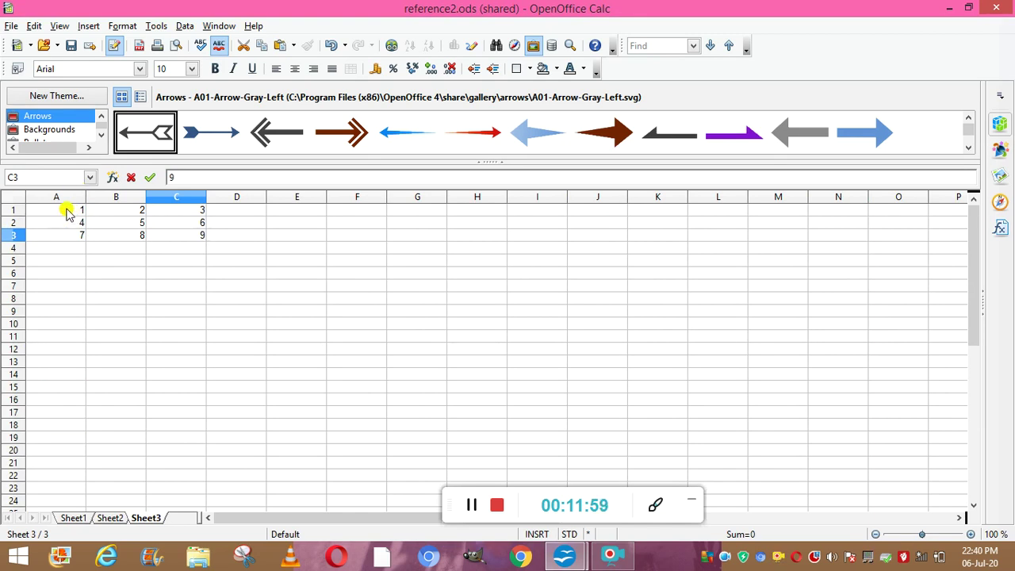
Step: Make the numbers in the range A1:C3 bold and deselect the range
left_click(68, 212)
key("shift+Right")
key("shift+Right")
key("shift+Down")
key("shift+Down")
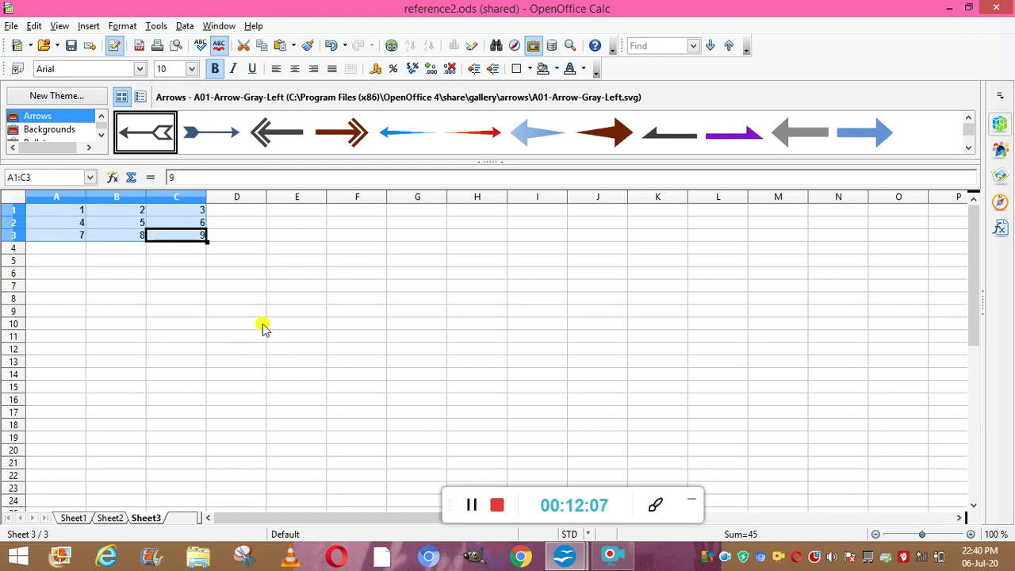
left_click(105, 279)
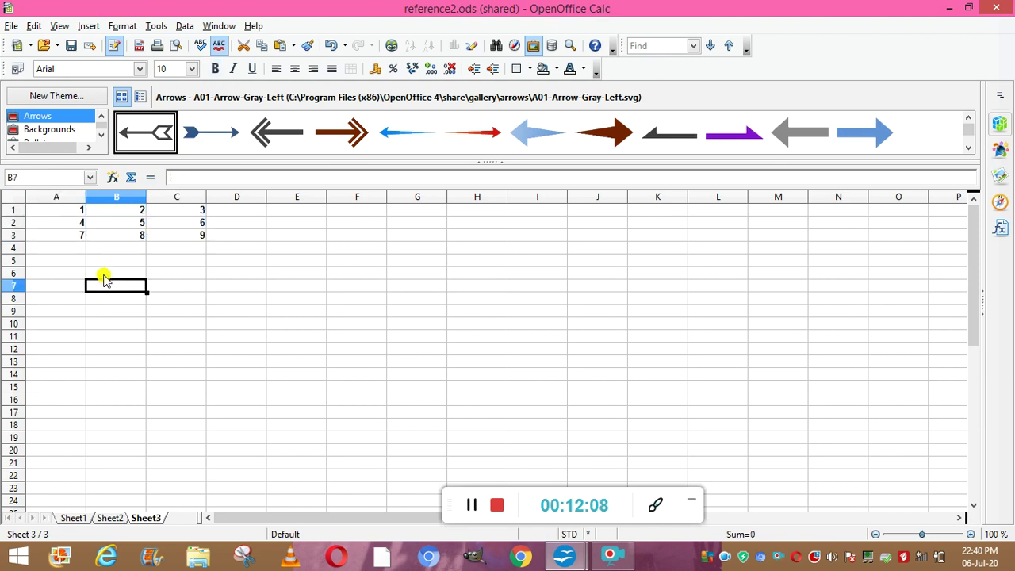
Step: Start recording a macro with cell A2 of Sheet3 selected
left_click(71, 227)
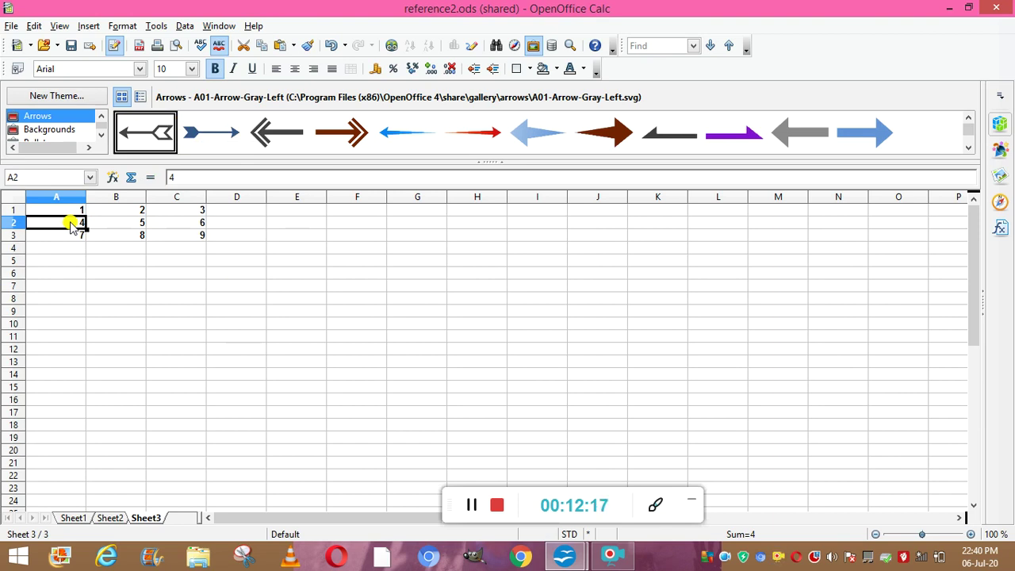
left_click(156, 26)
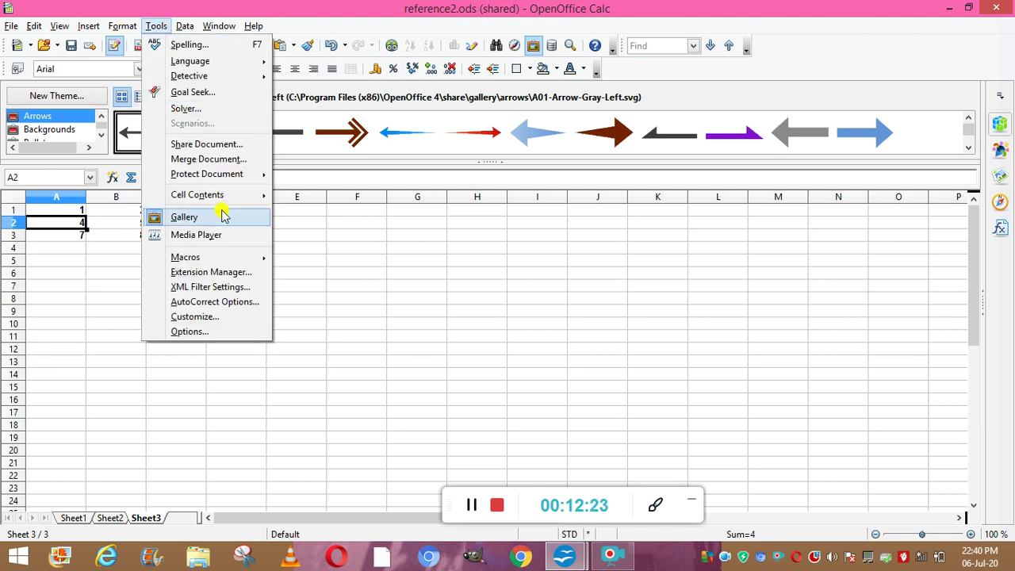
mouse_move(243, 262)
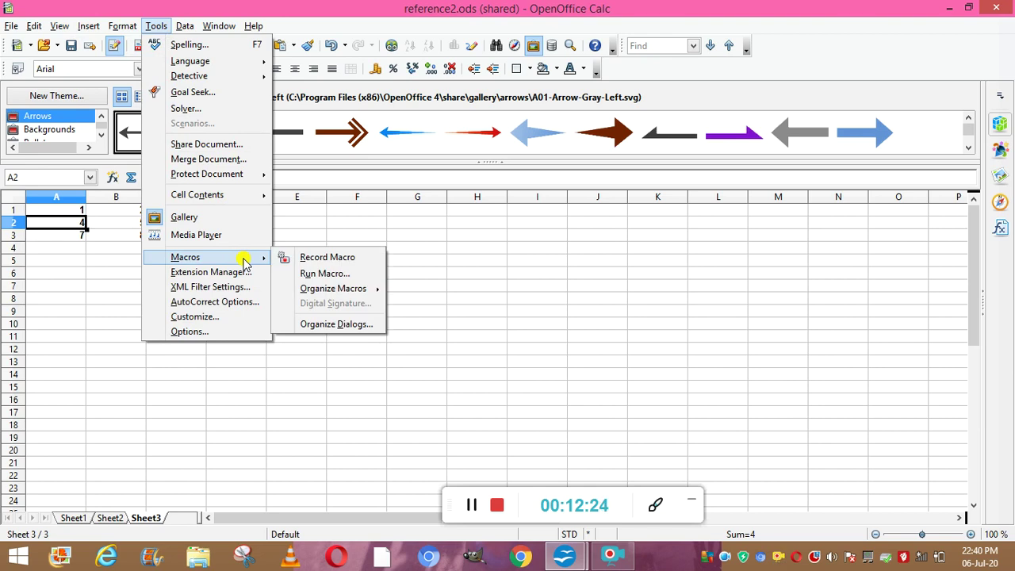
left_click(309, 261)
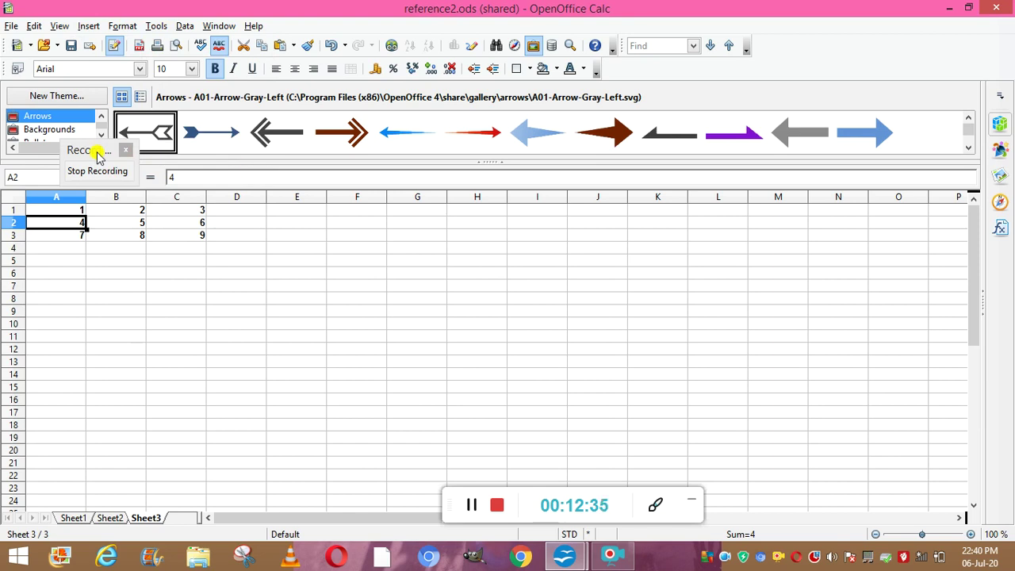
left_click(470, 507)
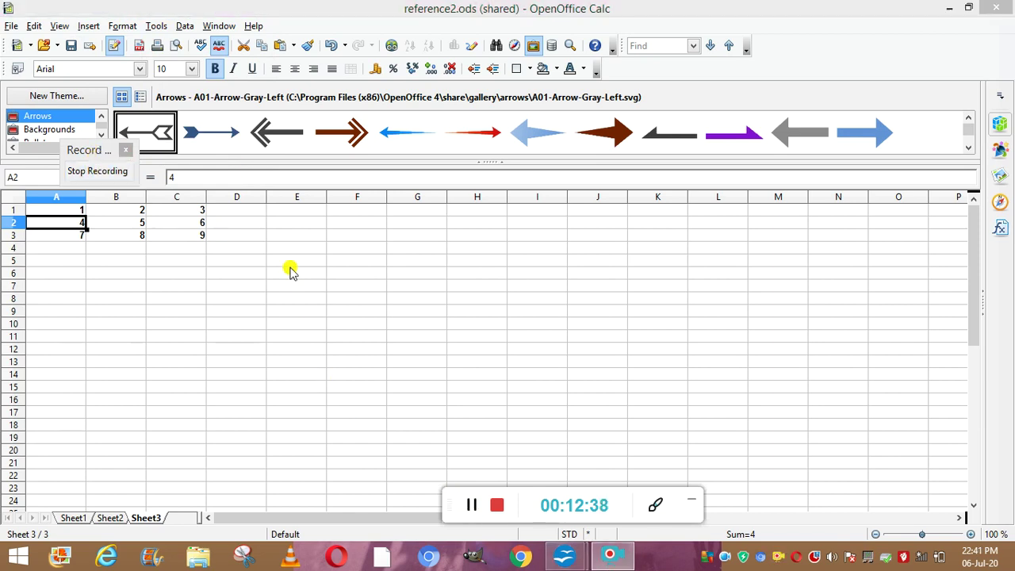
Step: Try to paste the copied values at cell A2 of Sheet3 using Paste Special with the Multiply operation and linking off, and undo it
left_click(35, 27)
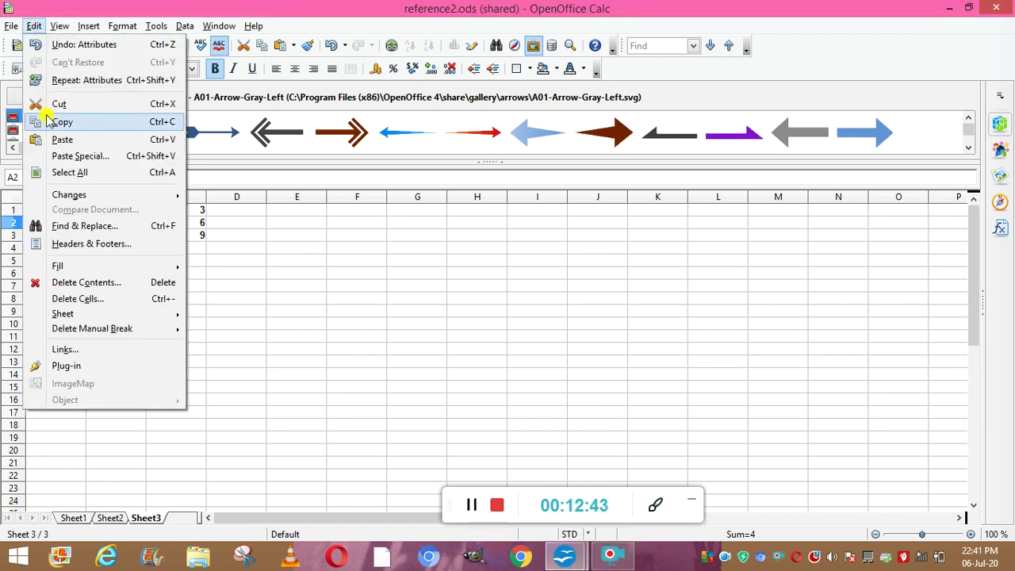
left_click(60, 158)
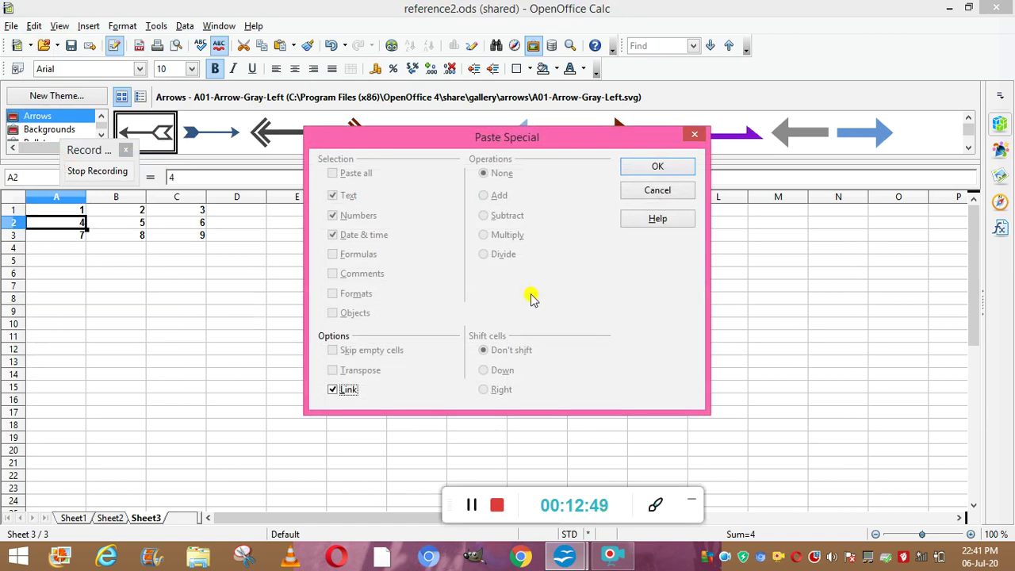
left_click(469, 509)
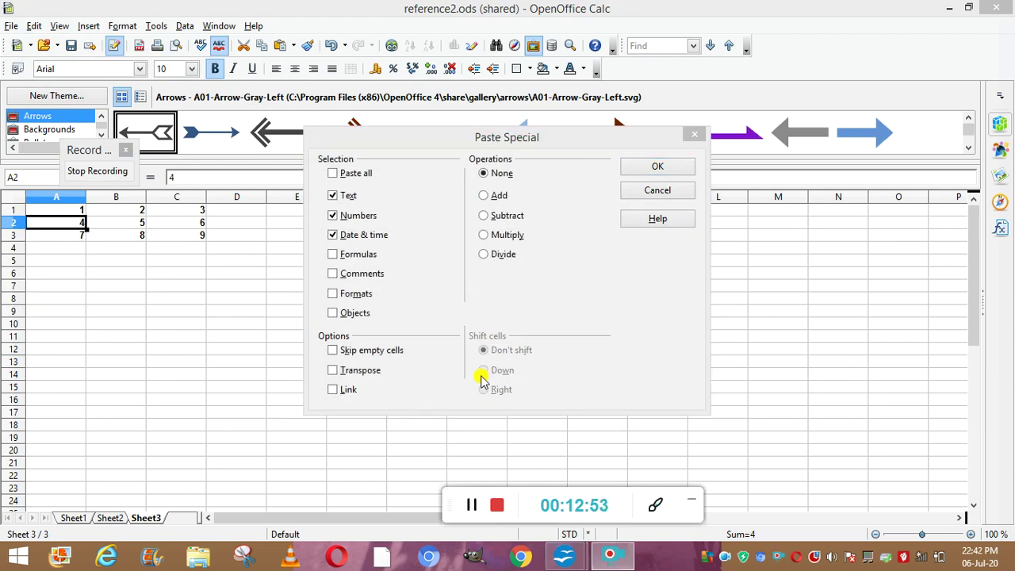
left_click(486, 238)
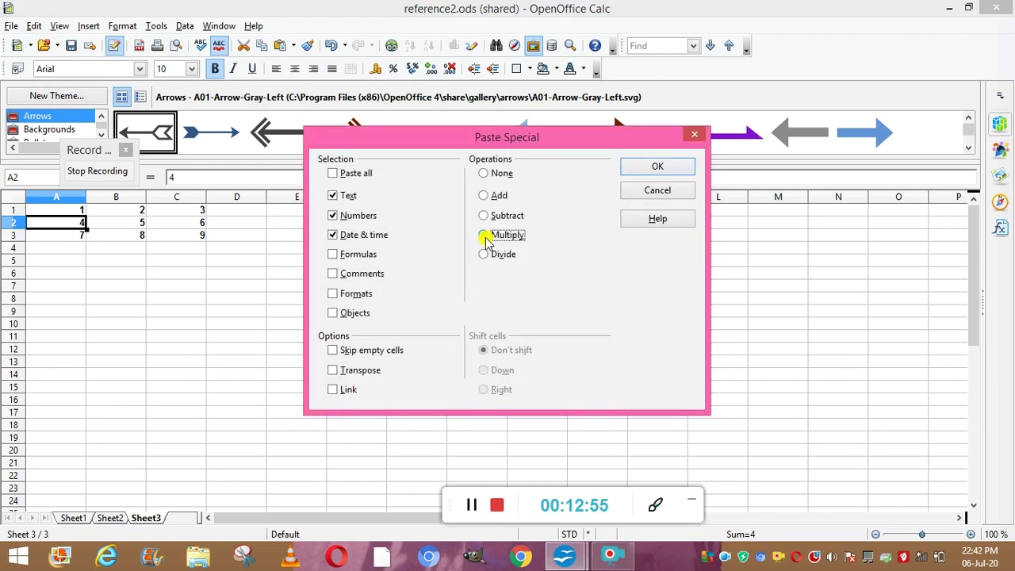
left_click(634, 168)
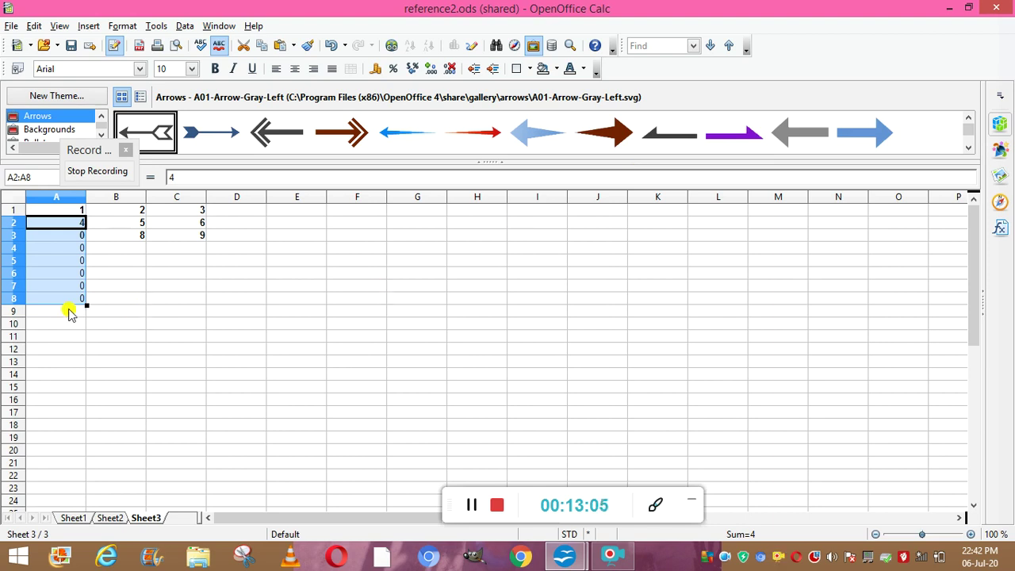
key("ctrl+z")
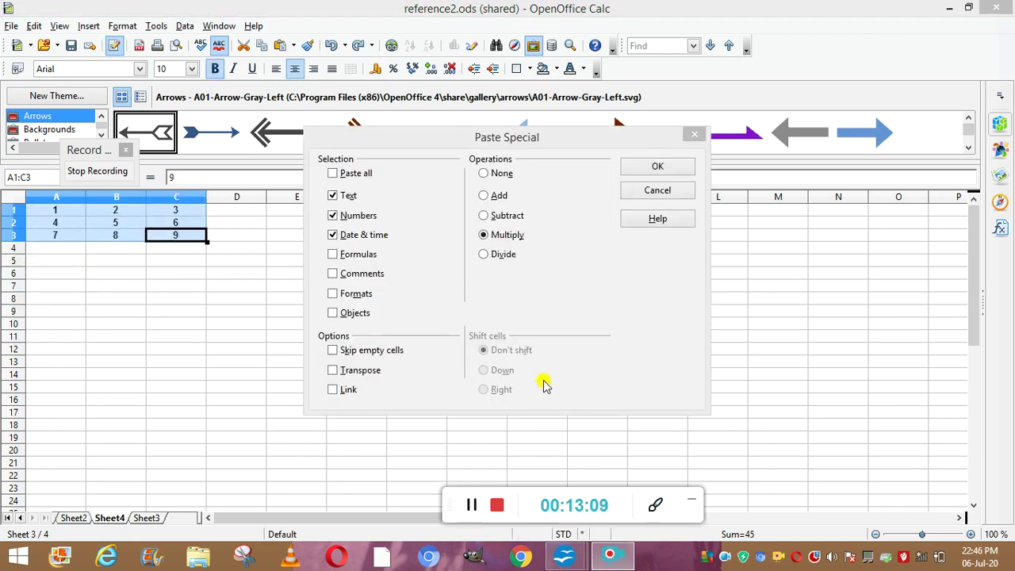
Step: Apply the Multiply Paste Special to A1:C3 on Sheet4, and stop recording to save the macro as Main in Module1 of the Standard library
left_click(673, 163)
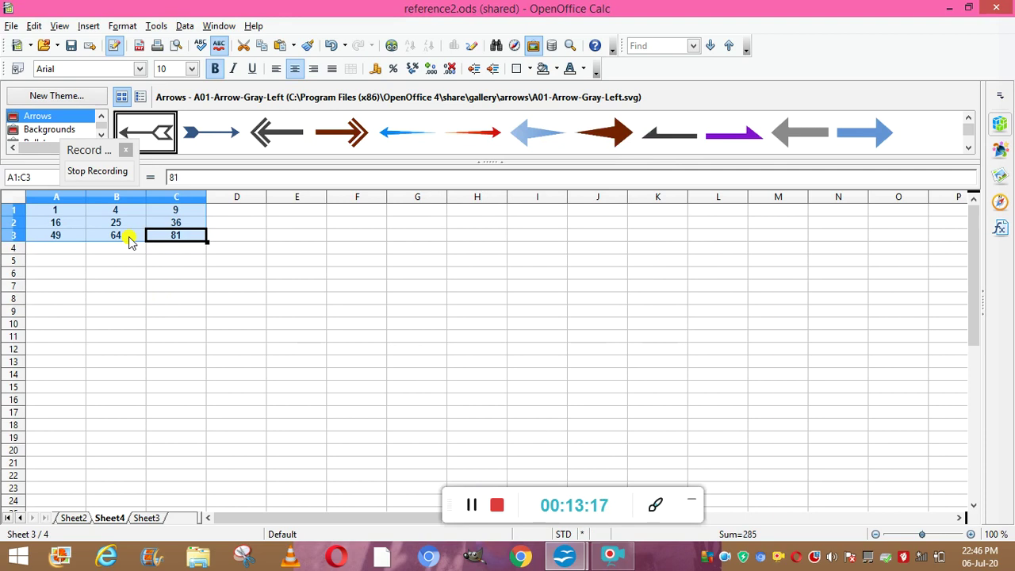
left_click(98, 173)
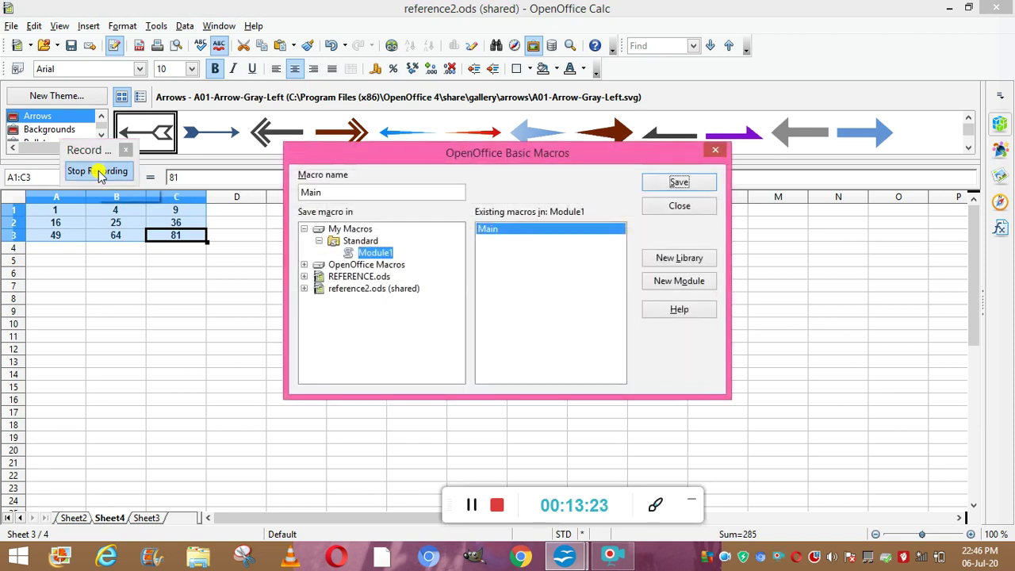
left_click(678, 183)
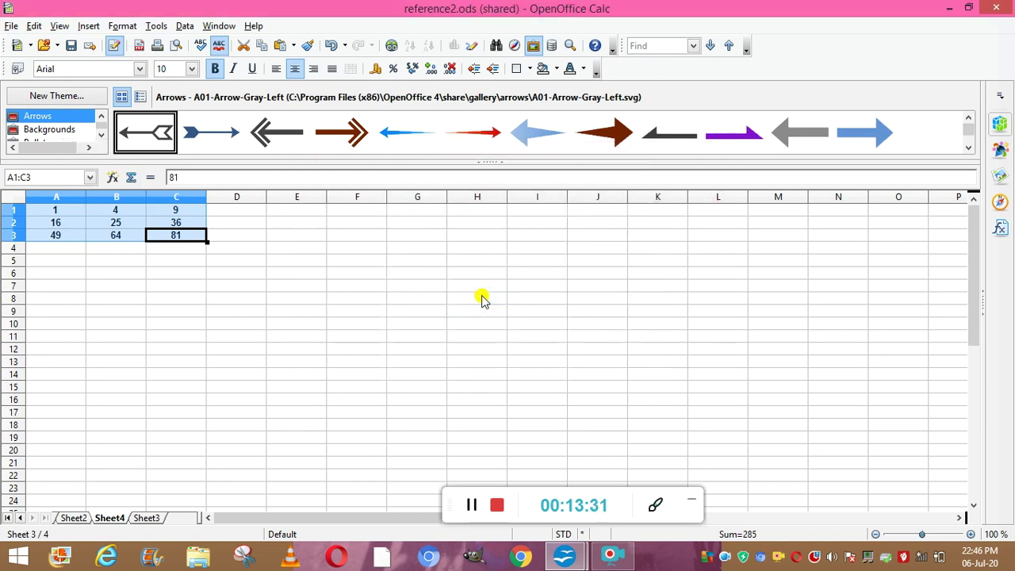
Step: Switch to Sheet2
left_click(471, 508)
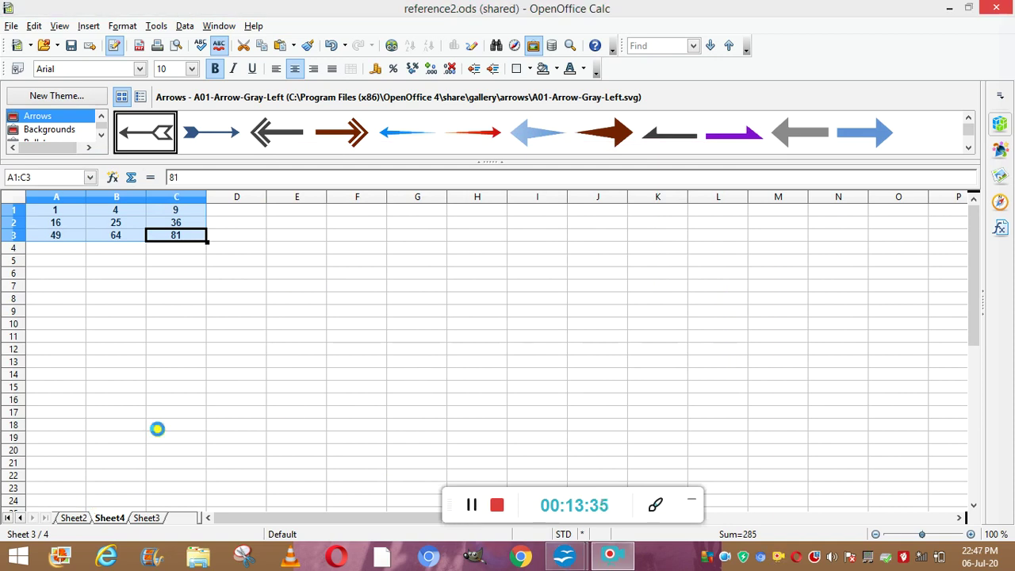
left_click(70, 518)
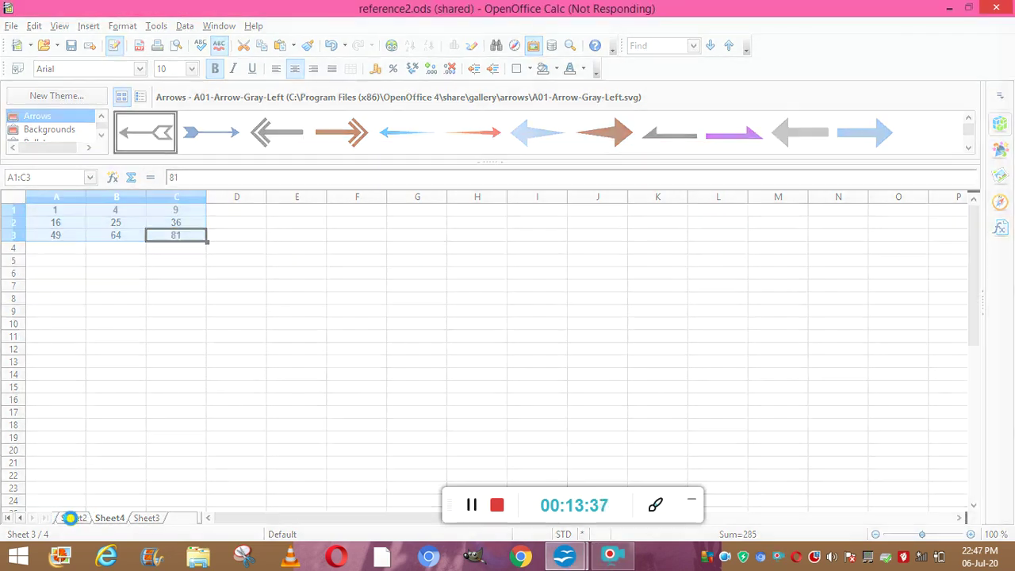